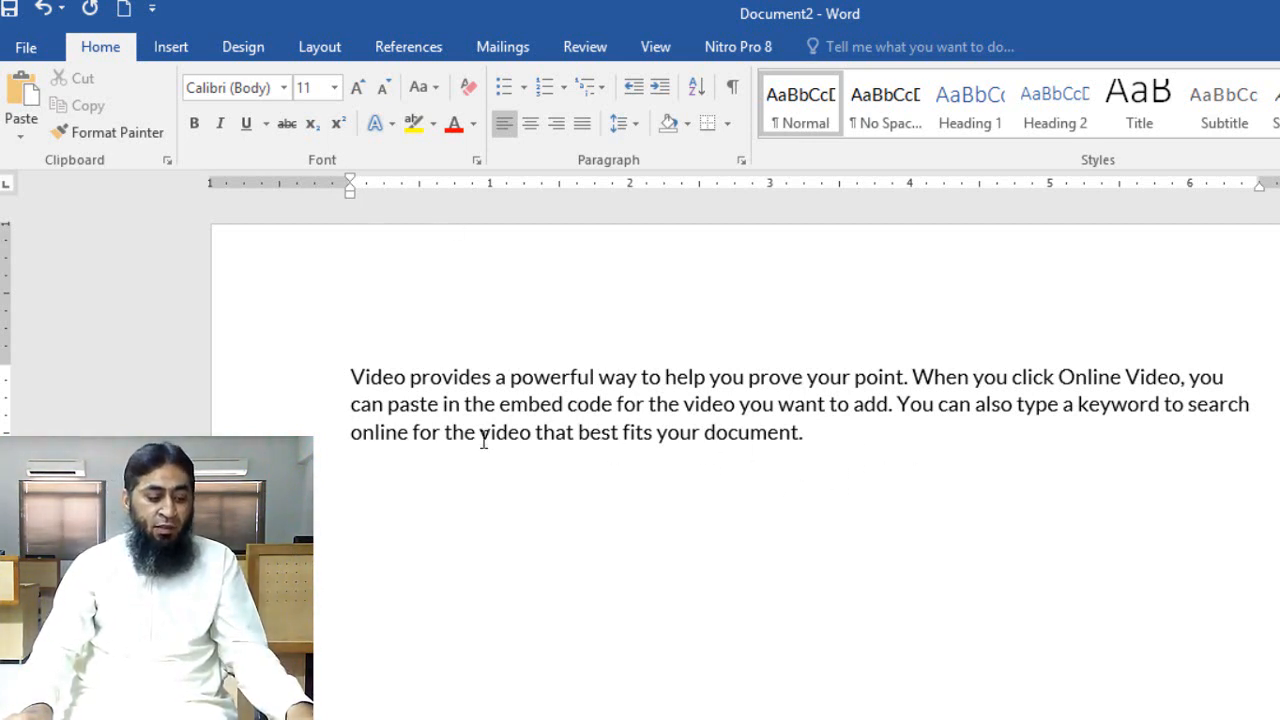
Copy the whole paragraph and paste a duplicate of it directly below the original
drag(325, 432, 323, 383)
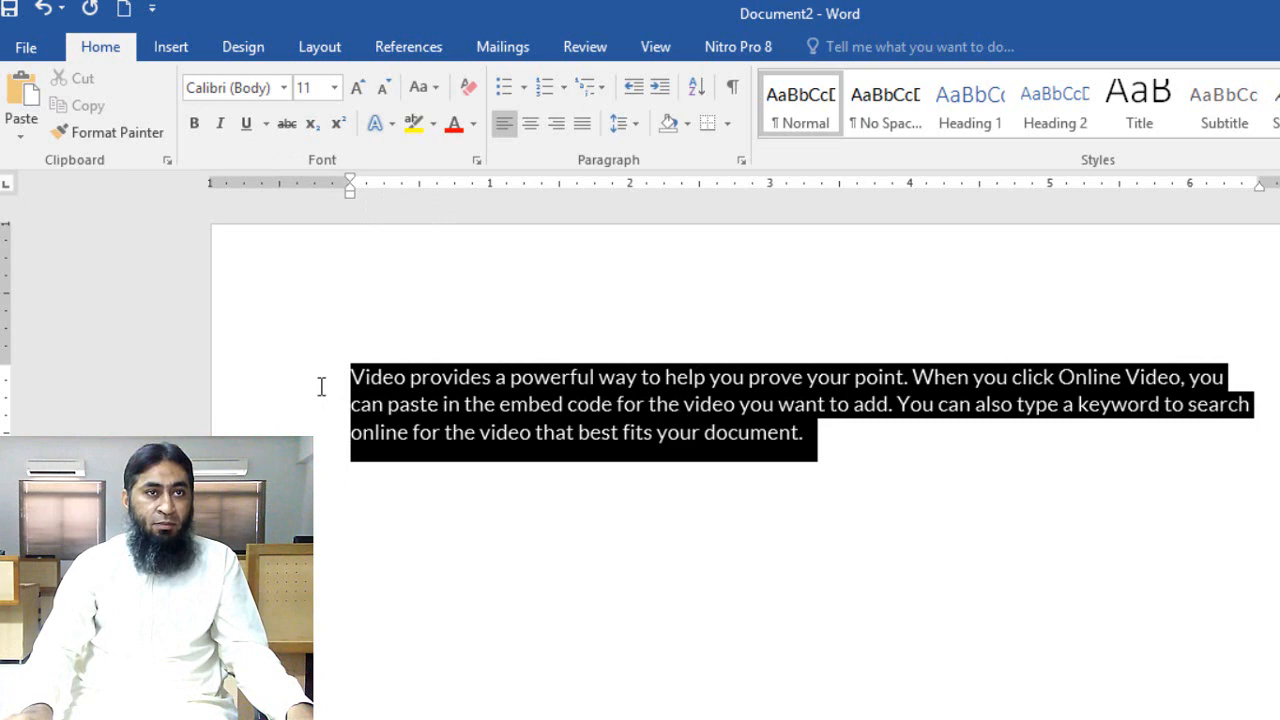
key(ctrl+c)
click(428, 505)
key(ctrl+v)
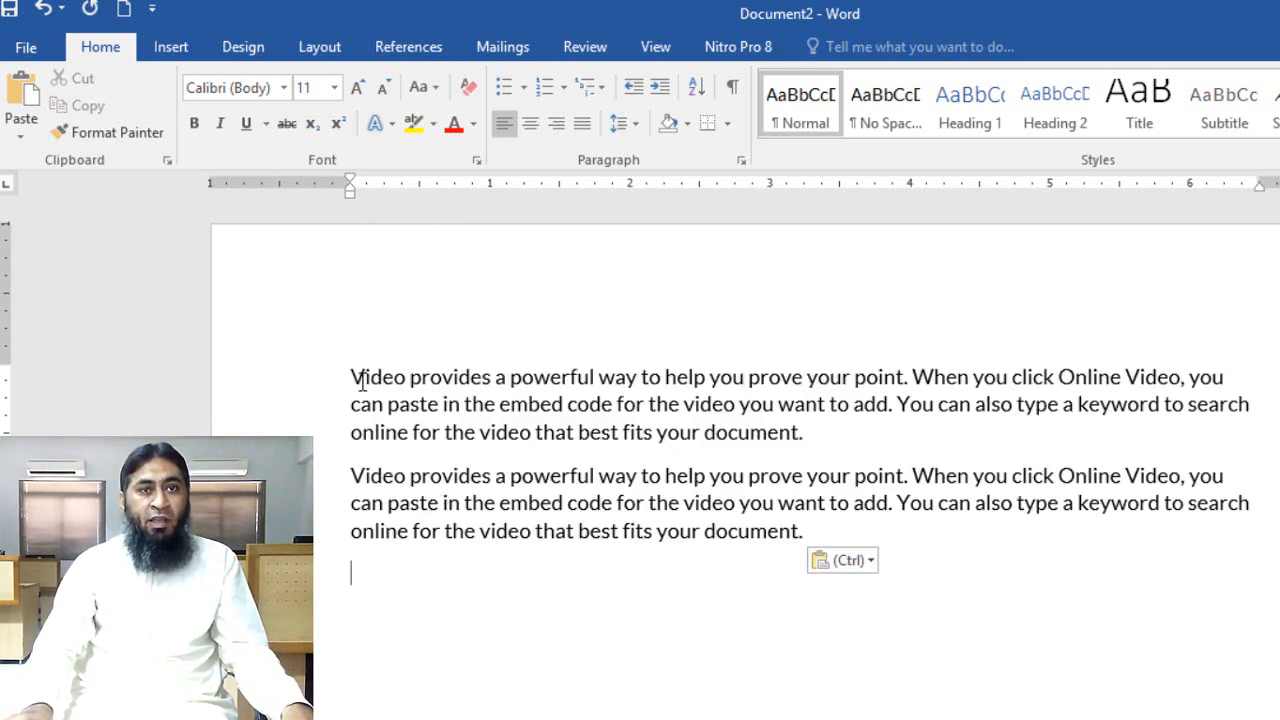
Apply strikethrough formatting to the entire first paragraph
drag(354, 377, 827, 434)
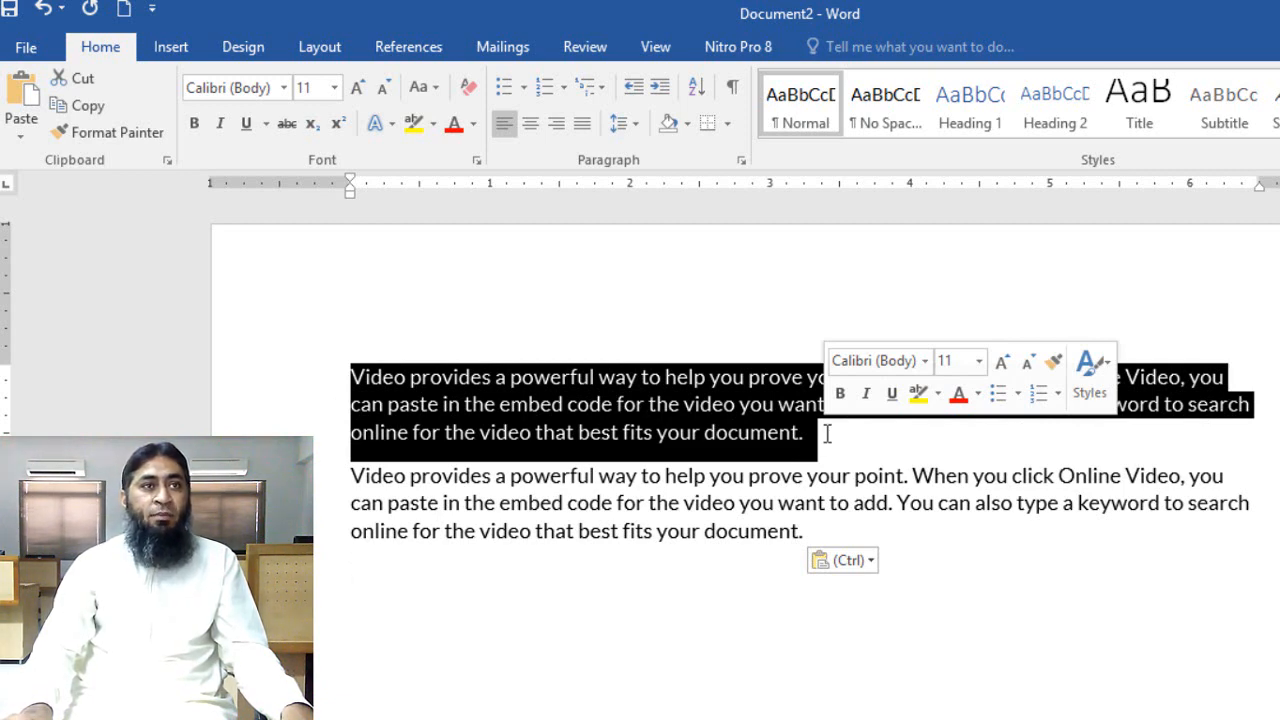
click(287, 123)
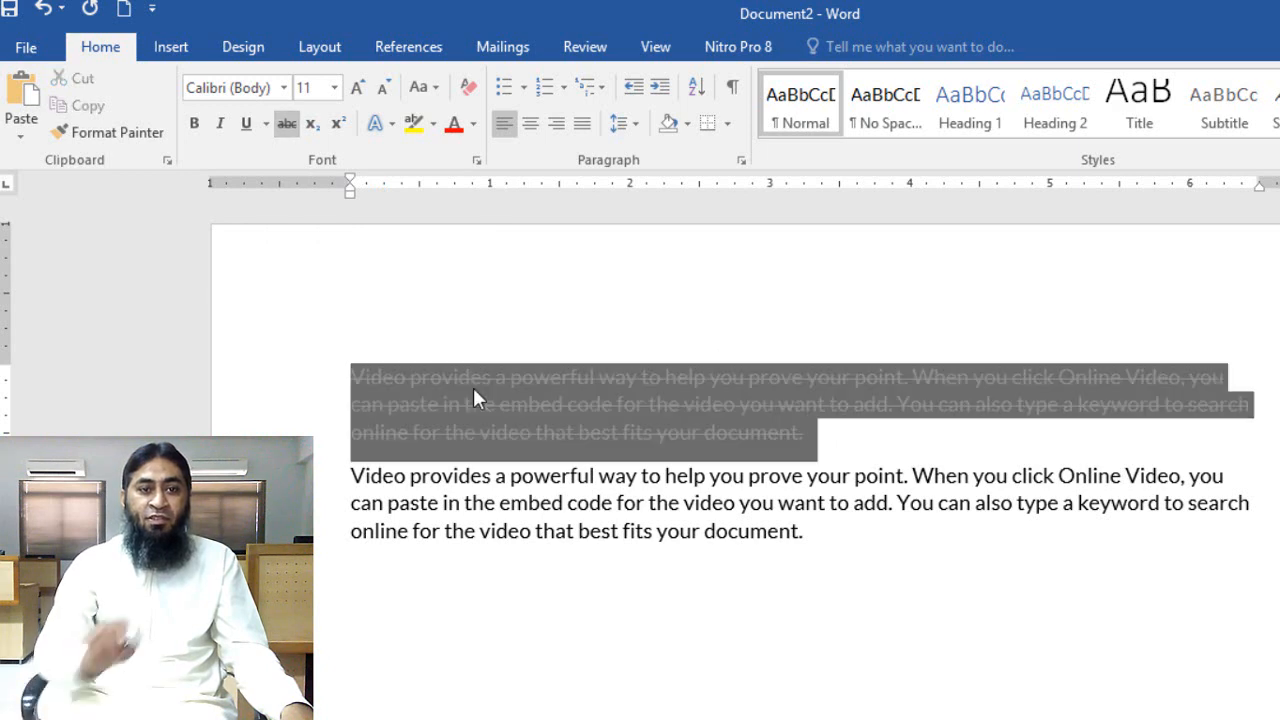
click(473, 387)
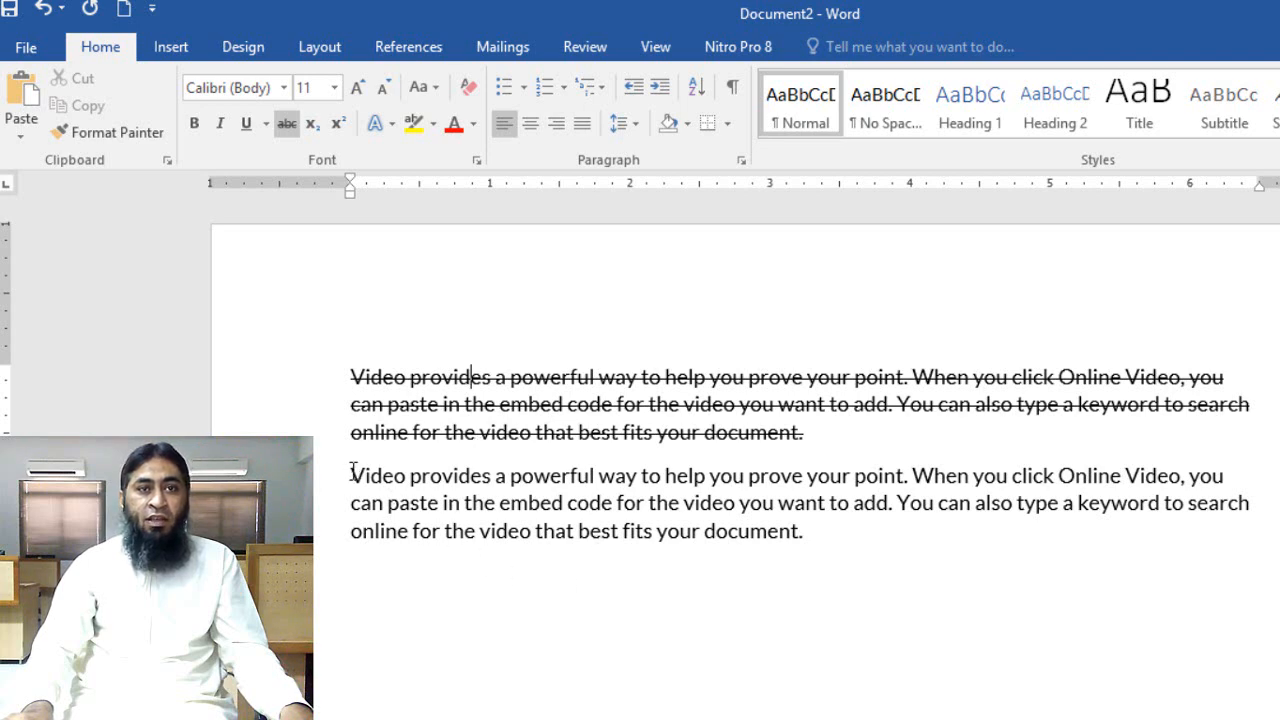
Apply strikethrough to the first sentence and to the final word "document." of the second paragraph
drag(353, 476, 909, 474)
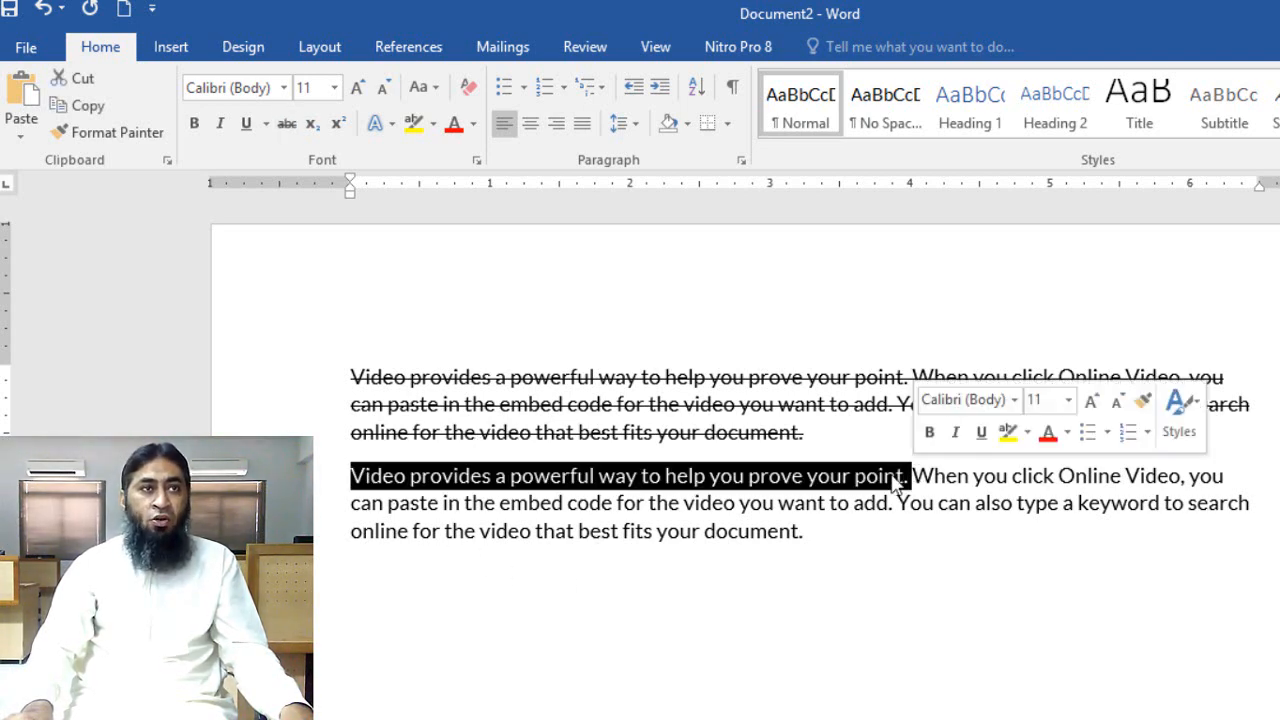
click(297, 126)
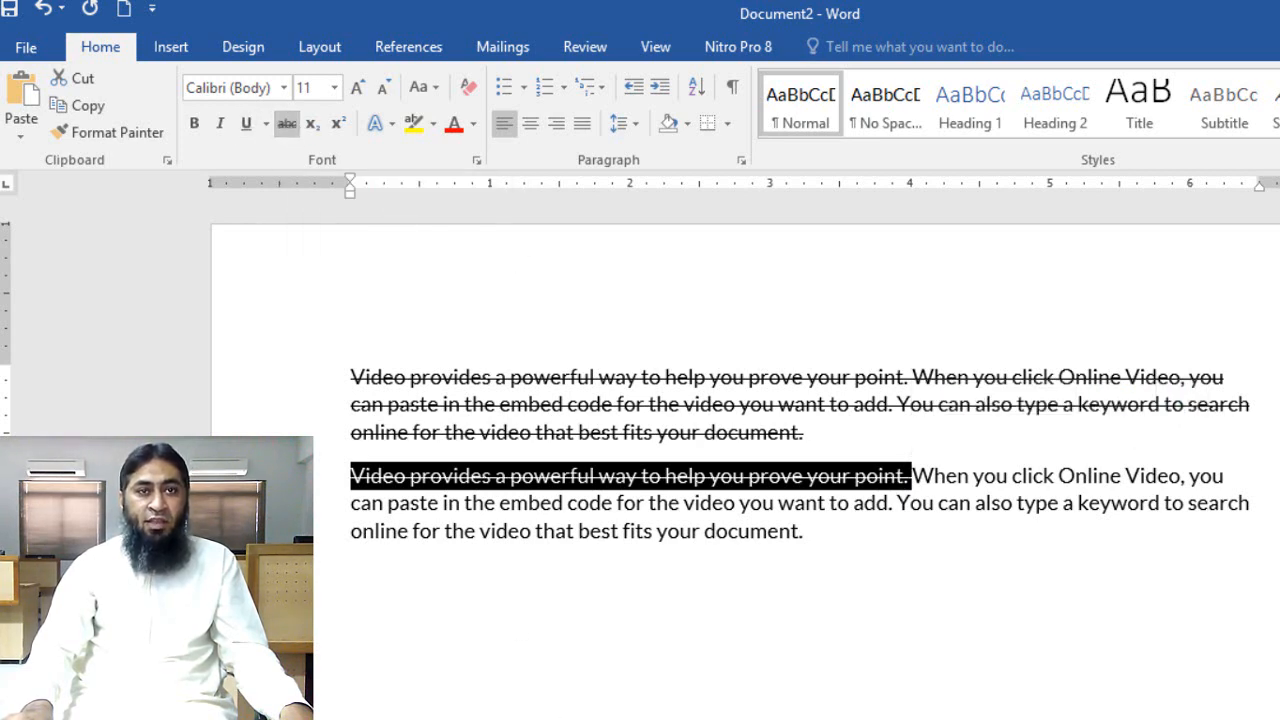
click(706, 688)
drag(812, 538, 706, 535)
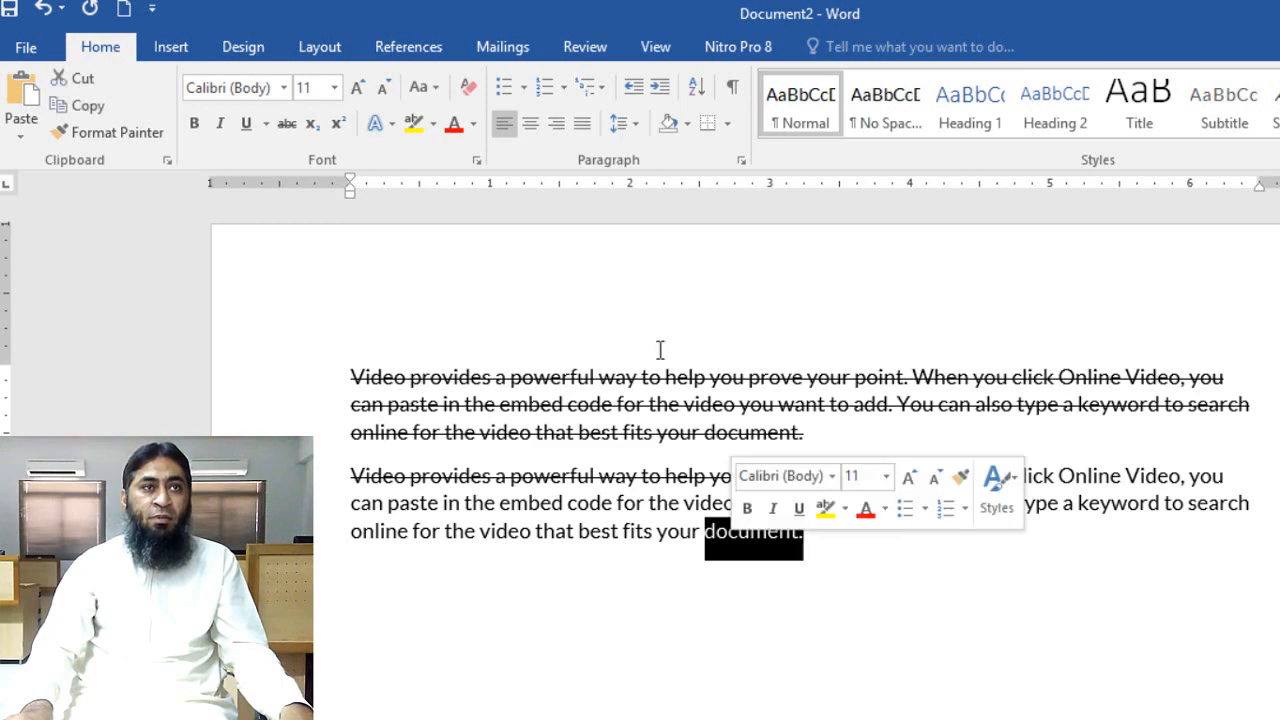
click(300, 130)
click(766, 611)
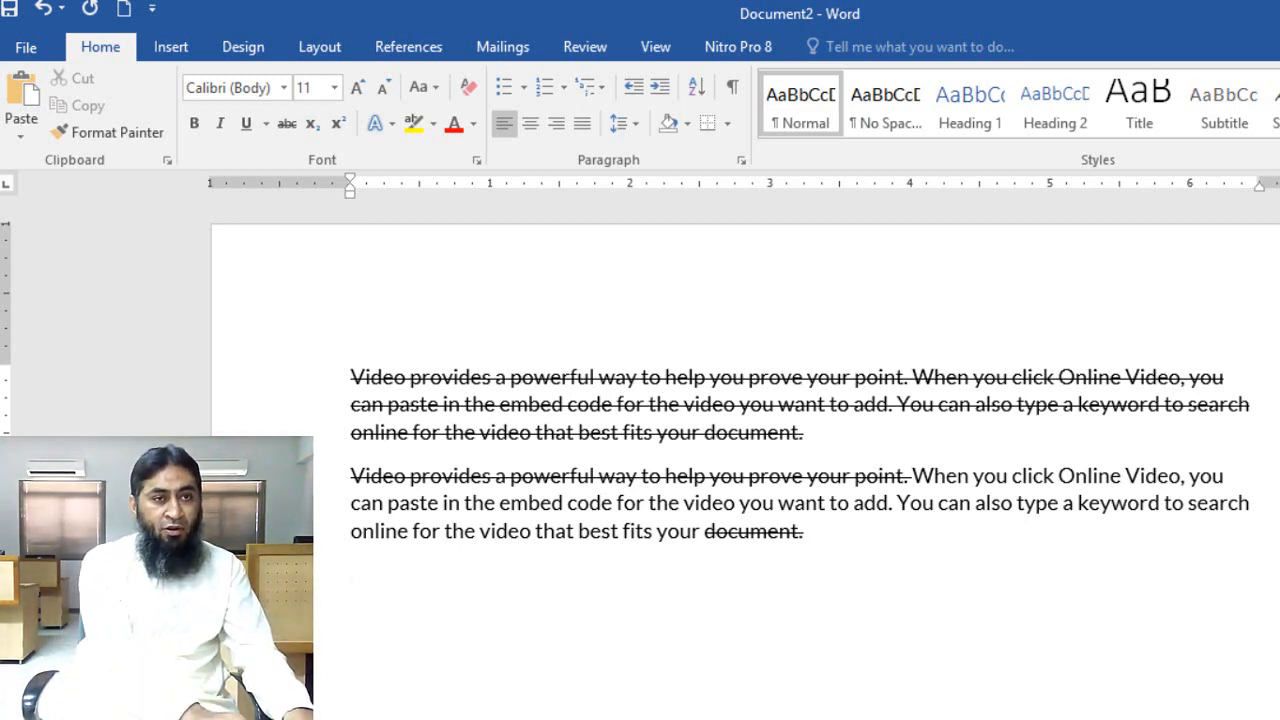
Add two price lines below the second paragraph, reading "Rs.5000" and "Rs.3000"
text(Rs.)
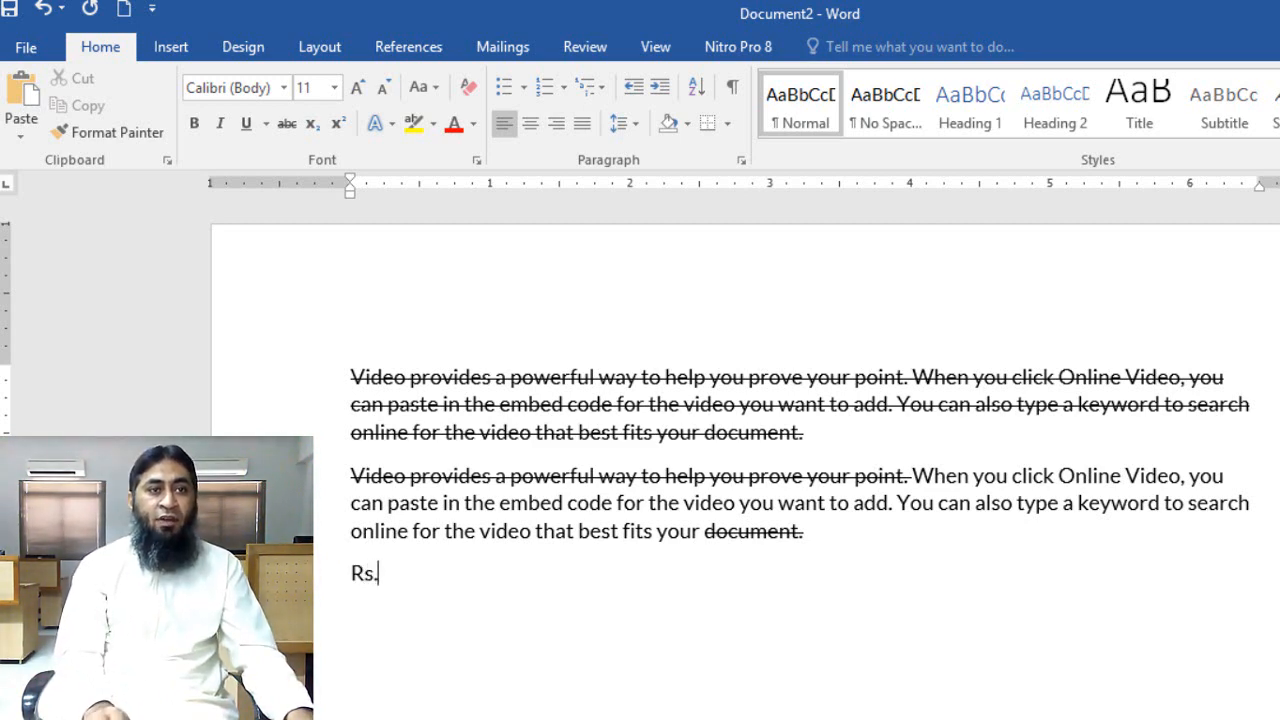
text(5000)
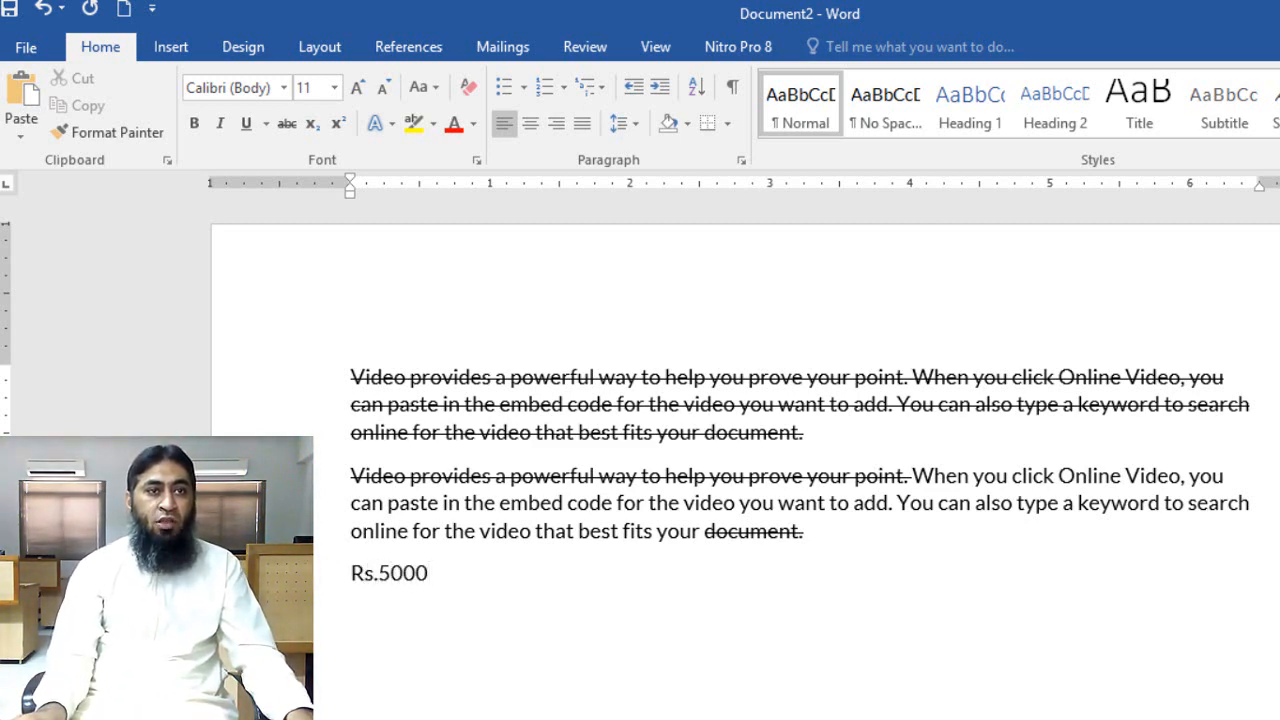
drag(471, 589, 394, 594)
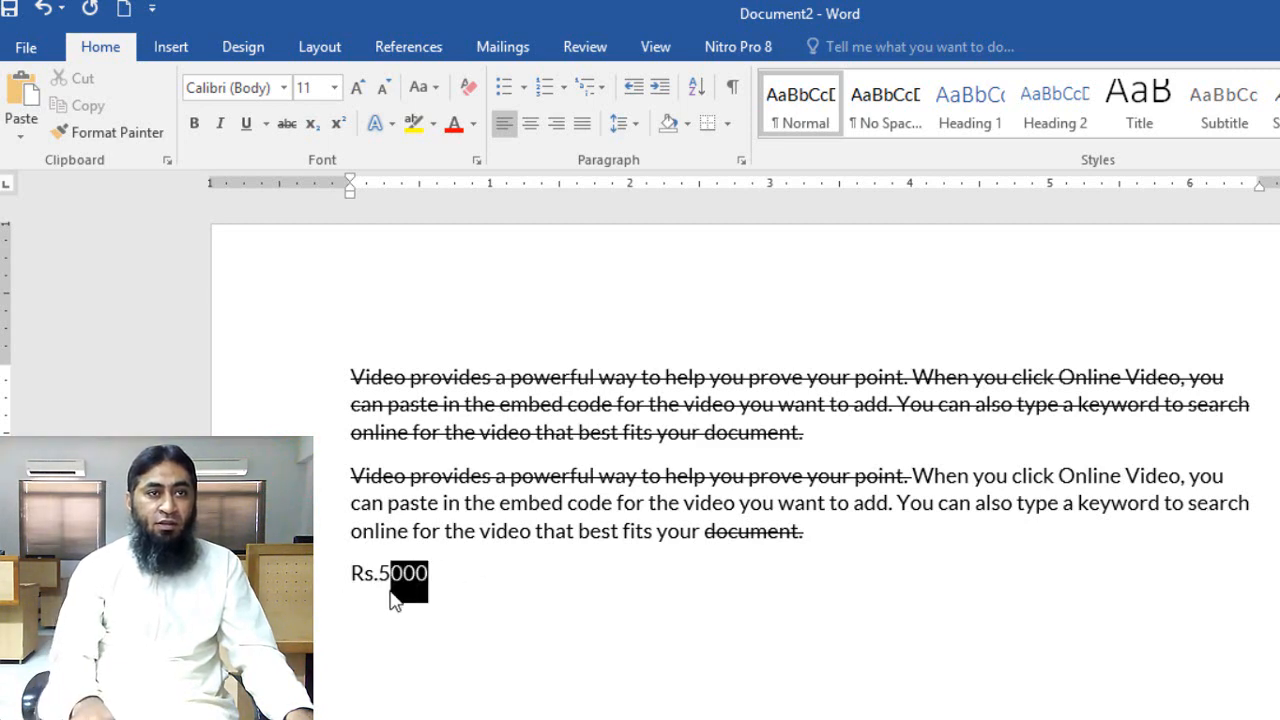
click(444, 588)
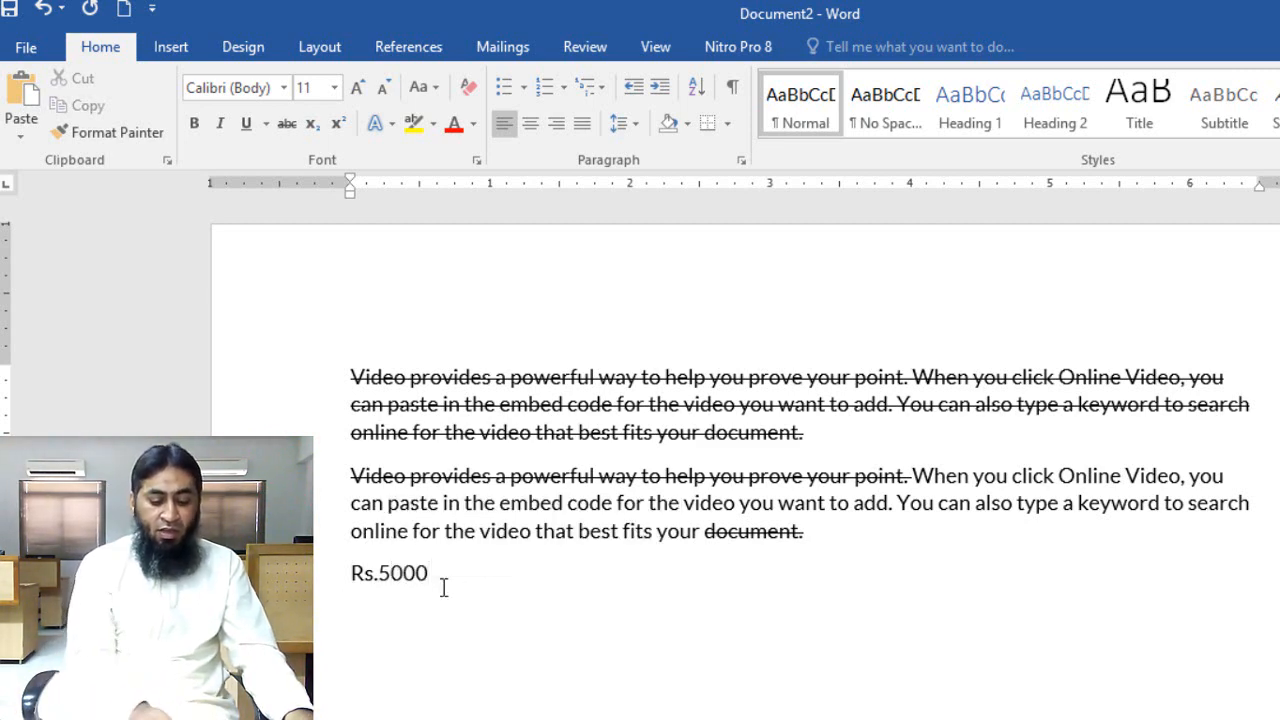
text(s.2500)
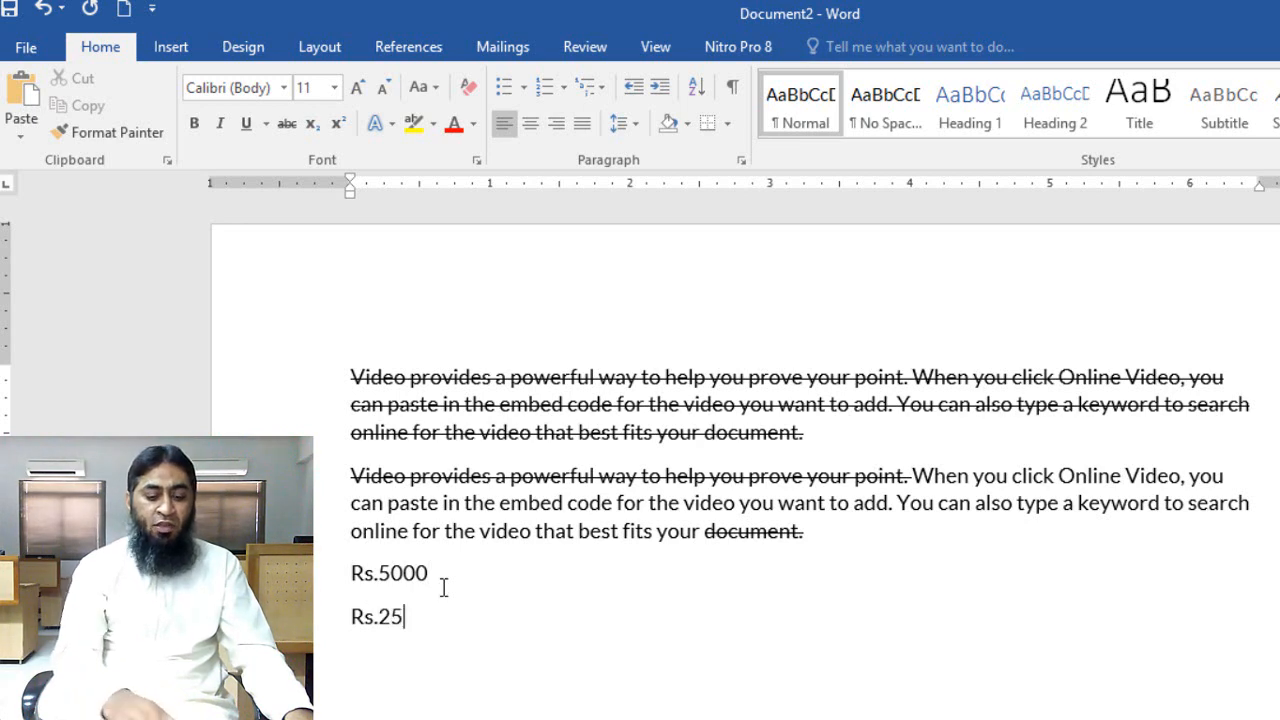
key(BackSpace)
key(BackSpace)
key(BackSpace)
key(BackSpace)
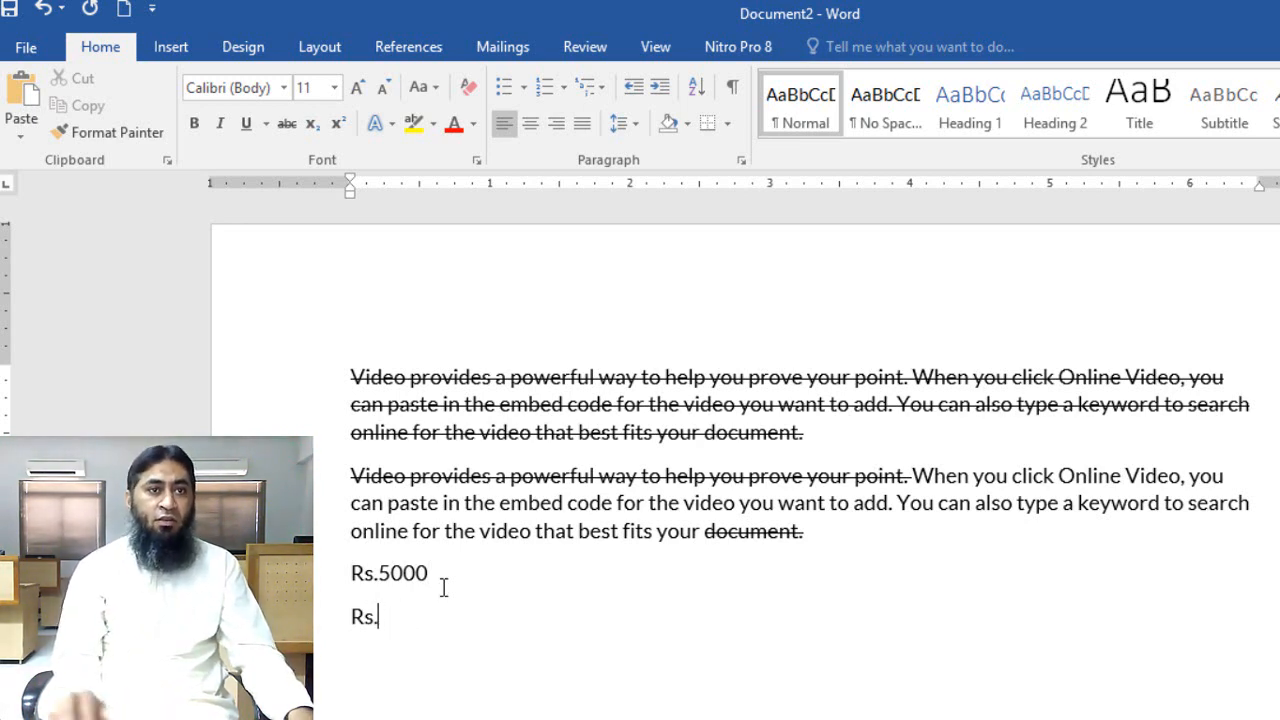
text(3000)
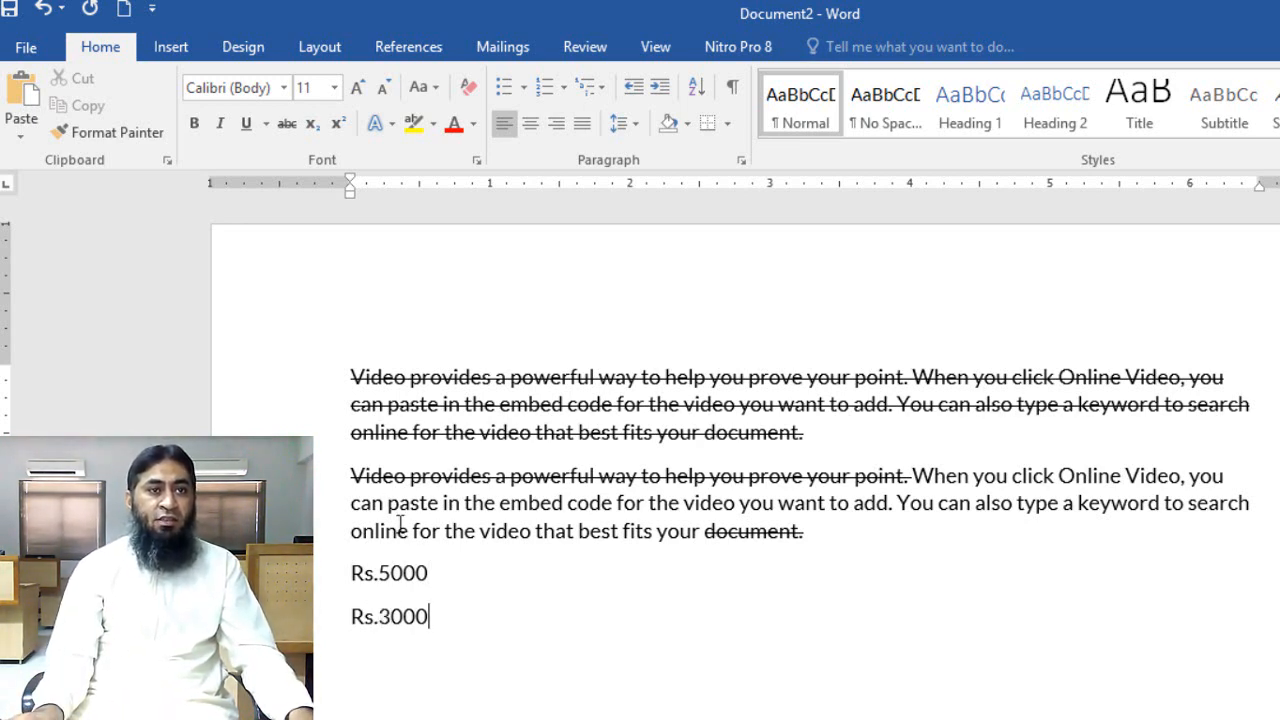
Apply strikethrough to the "Rs.5000" price line
click(341, 585)
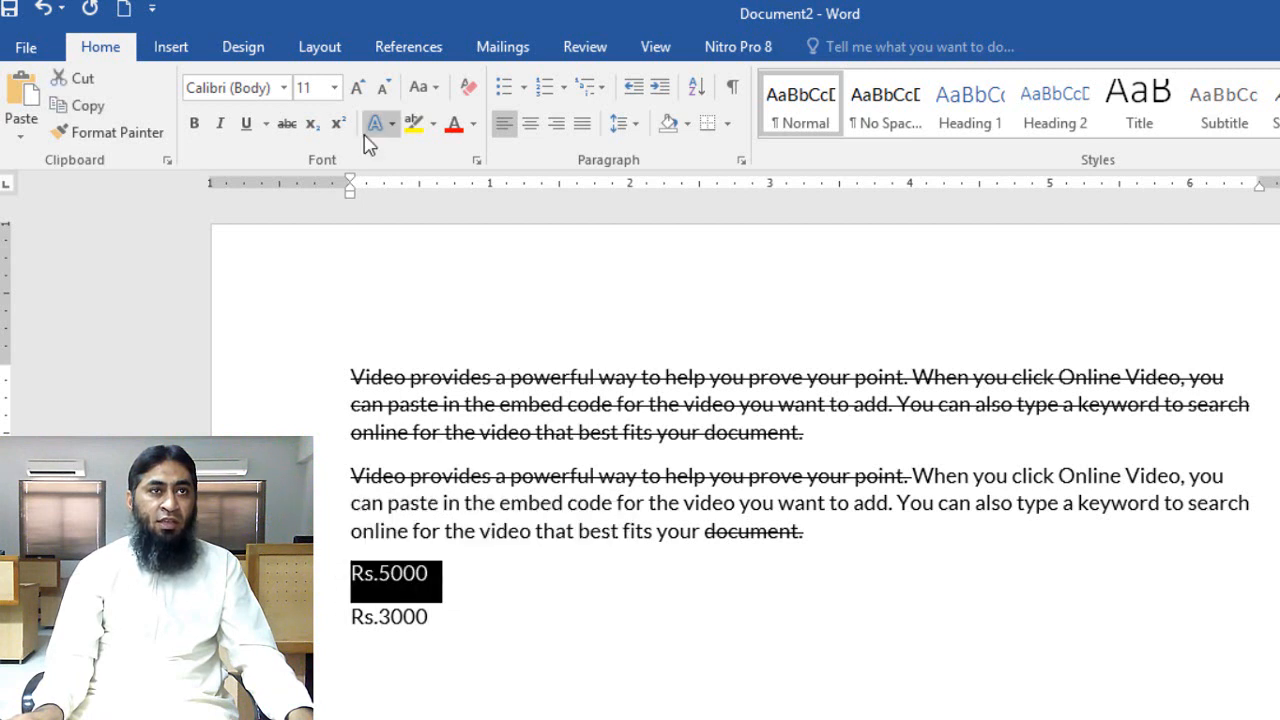
click(287, 124)
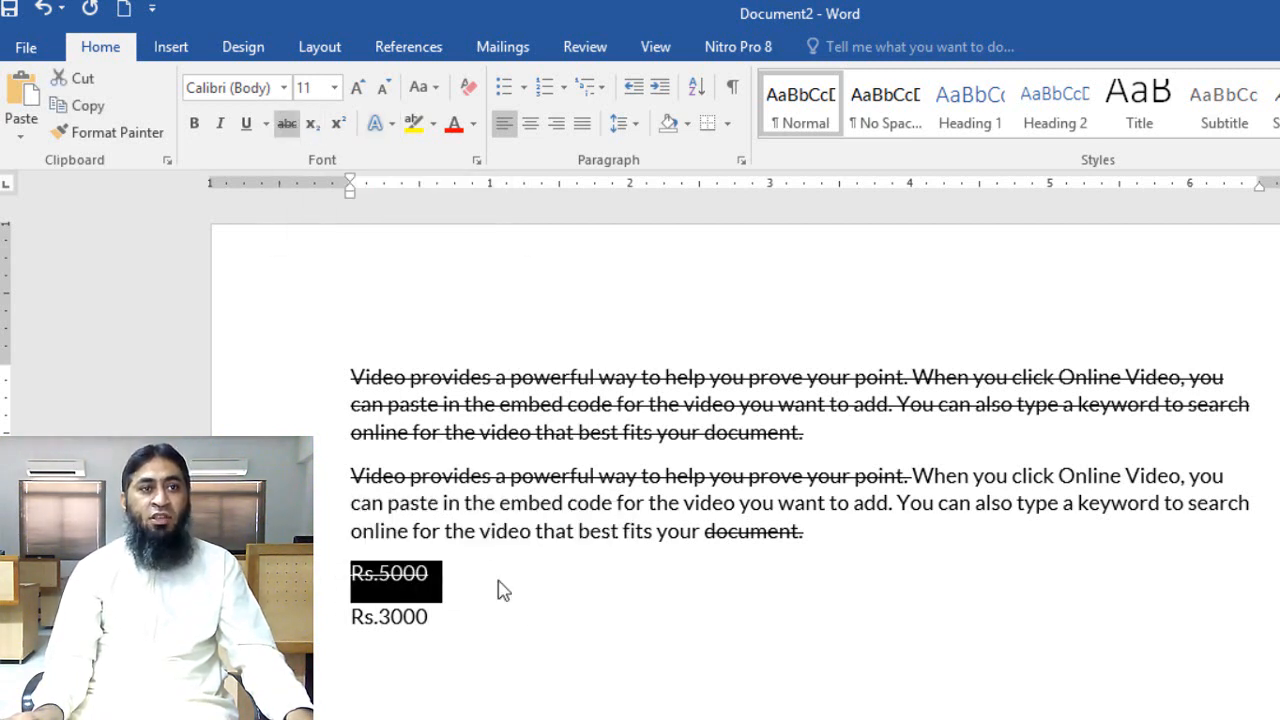
click(537, 630)
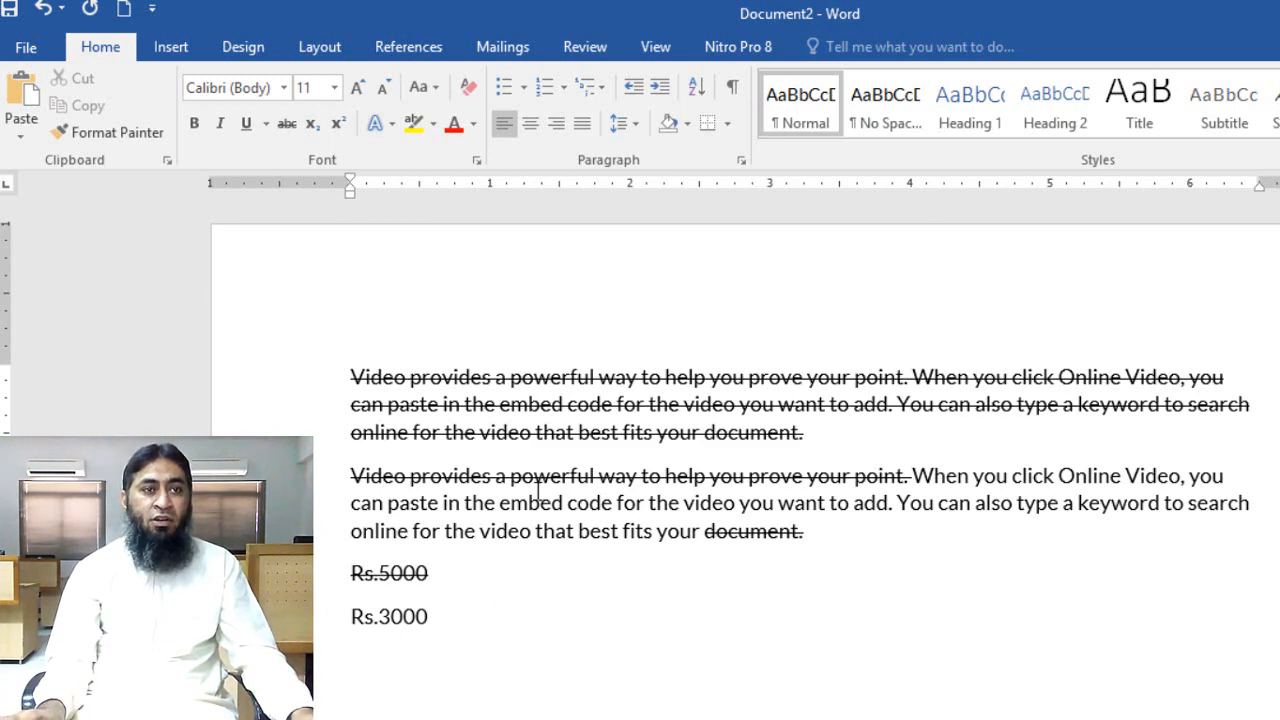
Remove the strikethrough formatting from all the text in the document
drag(554, 694, 338, 376)
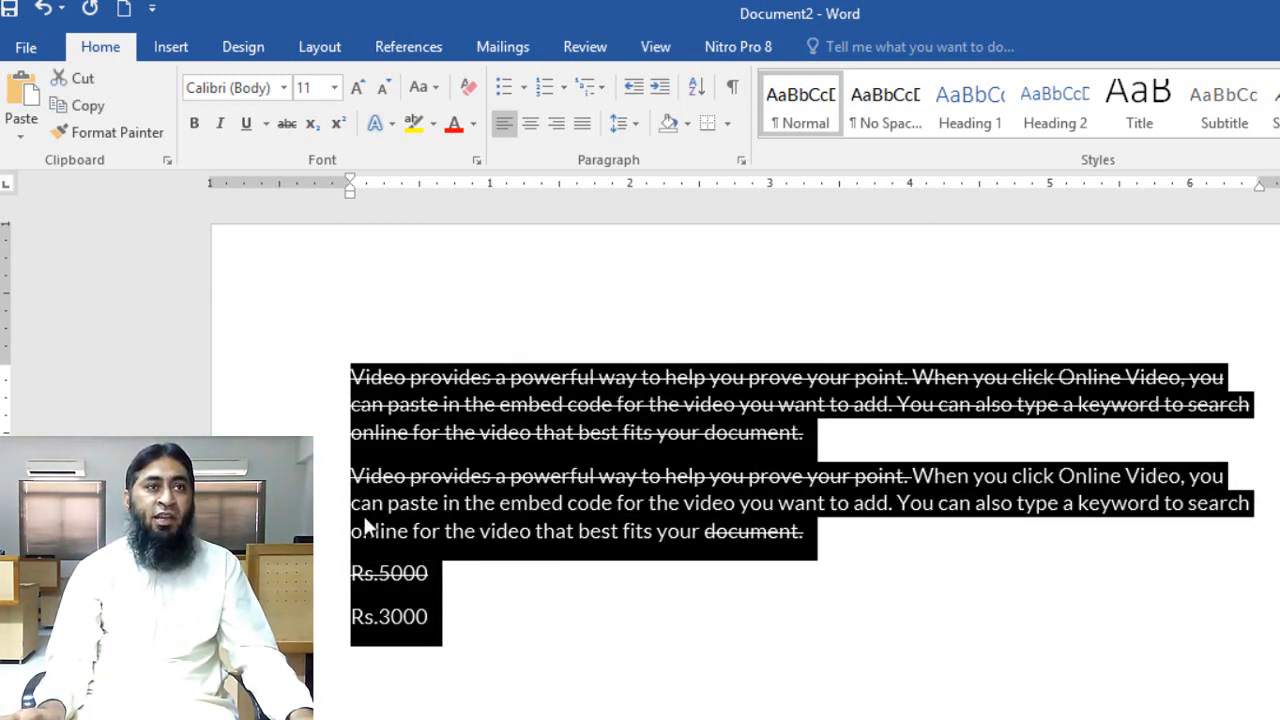
click(286, 124)
click(657, 592)
Delete the "Rs.5000" and "Rs.3000" lines together with the empty line they leave
drag(589, 621, 352, 573)
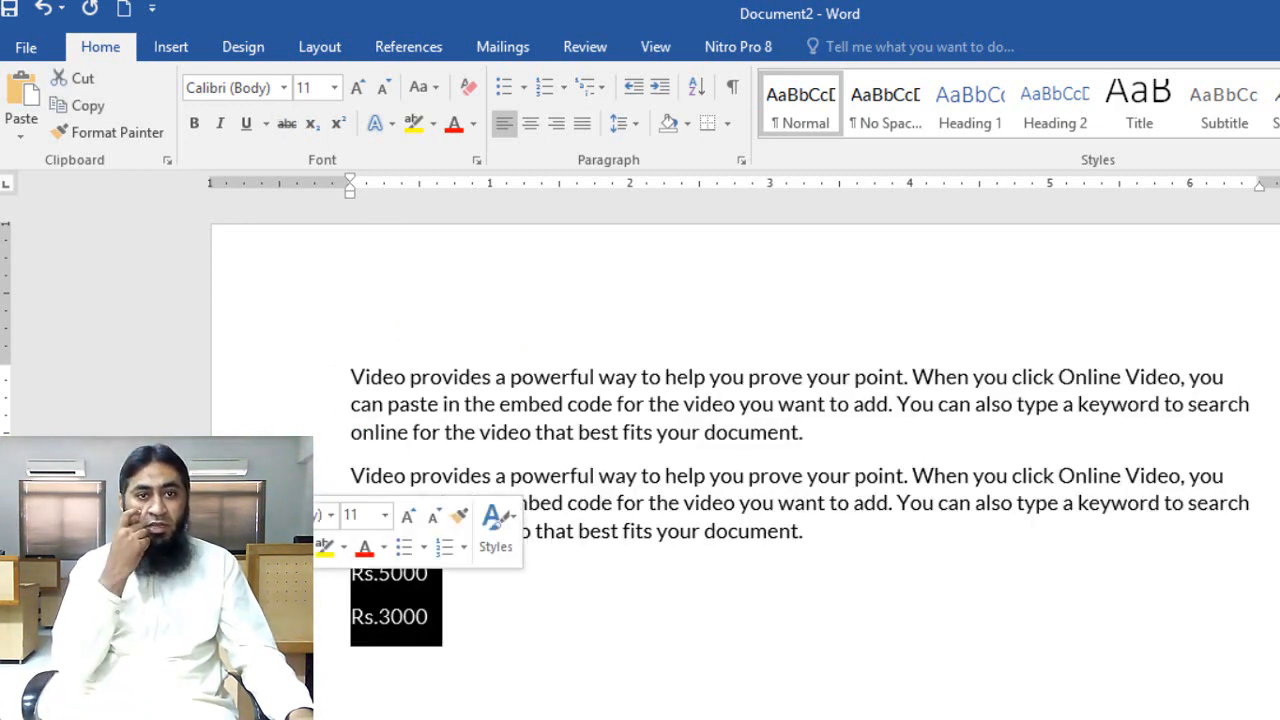
key(BackSpace)
key(BackSpace)
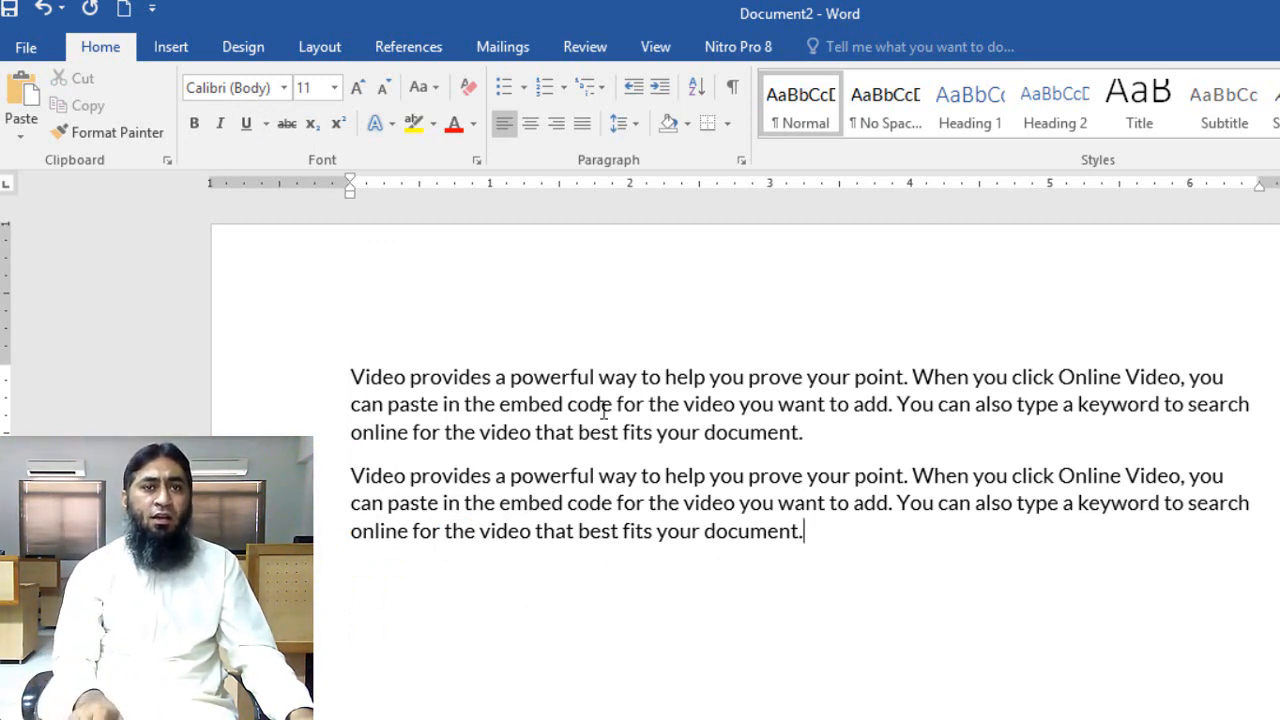
Leave a blank line below the second paragraph and enter "CO2", "H2O", "X3" and "X4" on separate lines
key(Return)
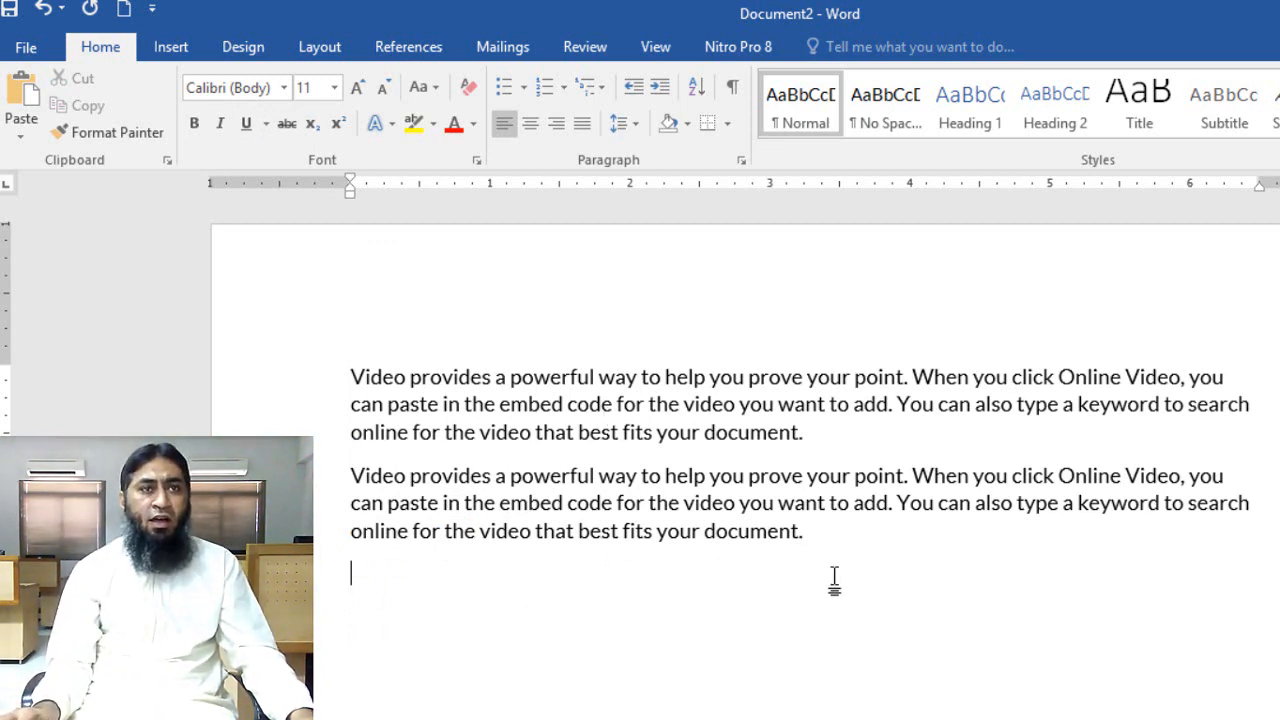
key(Return)
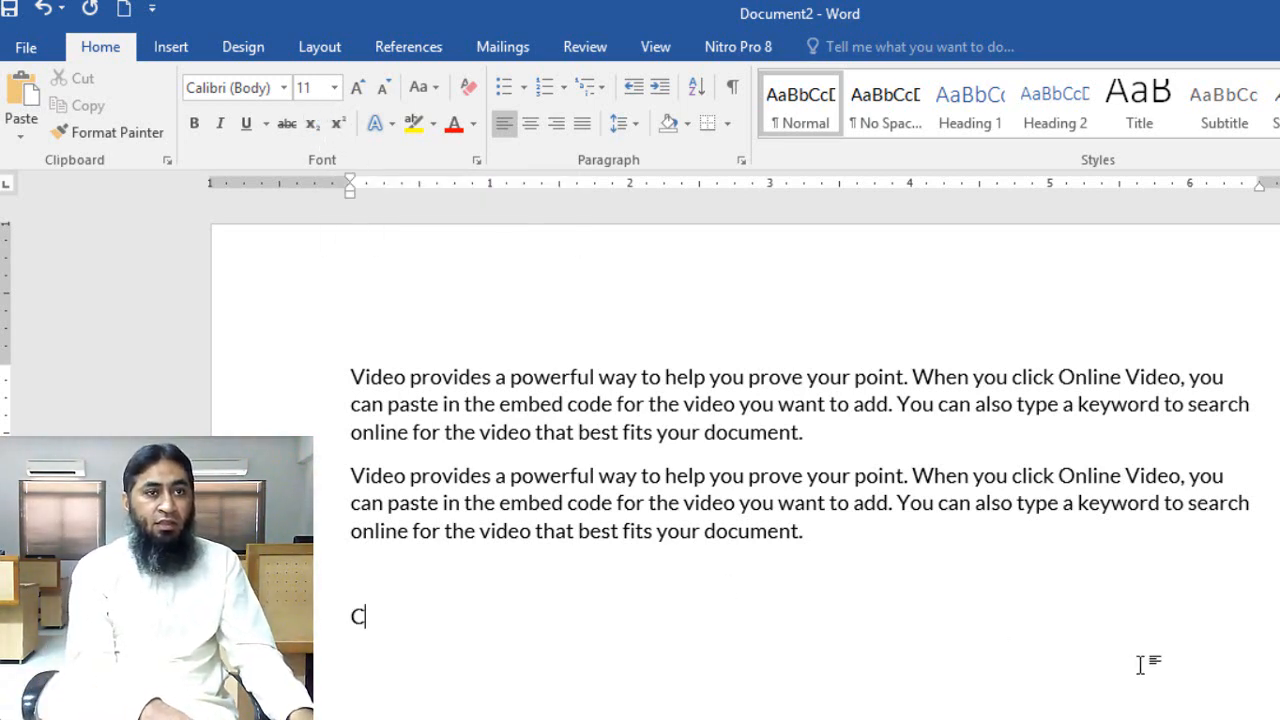
text(O2)
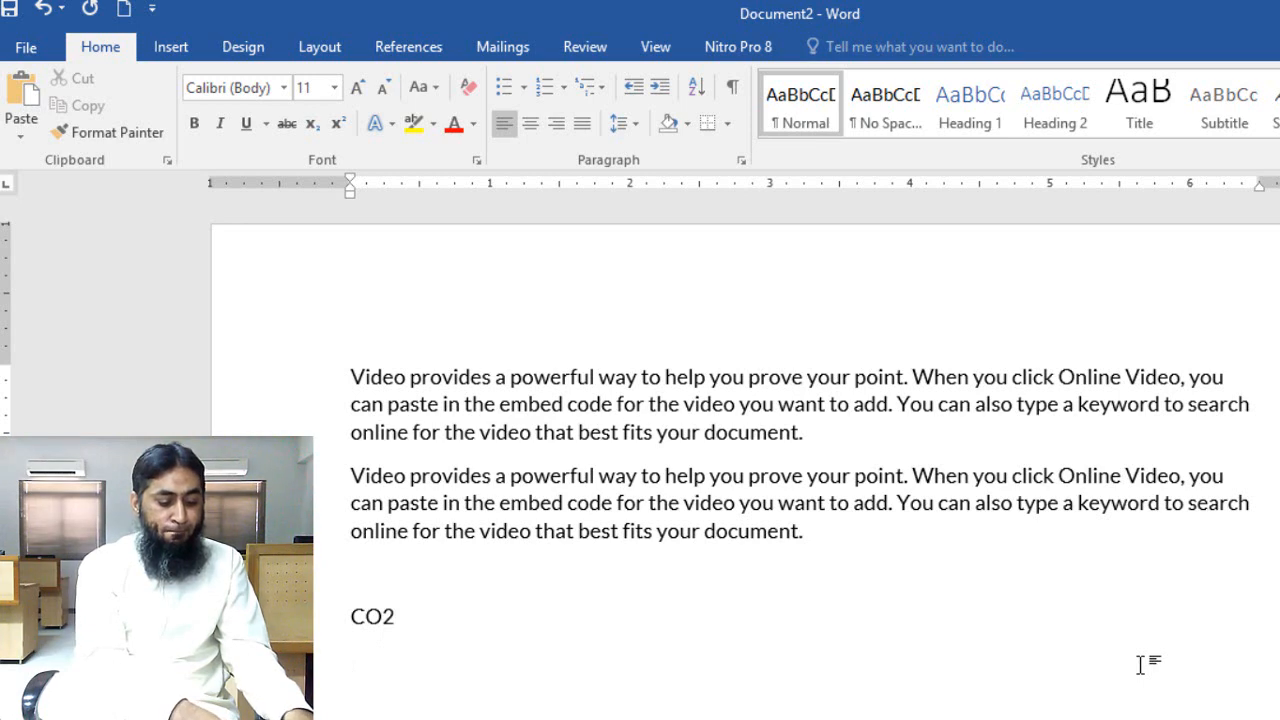
text(H2O)
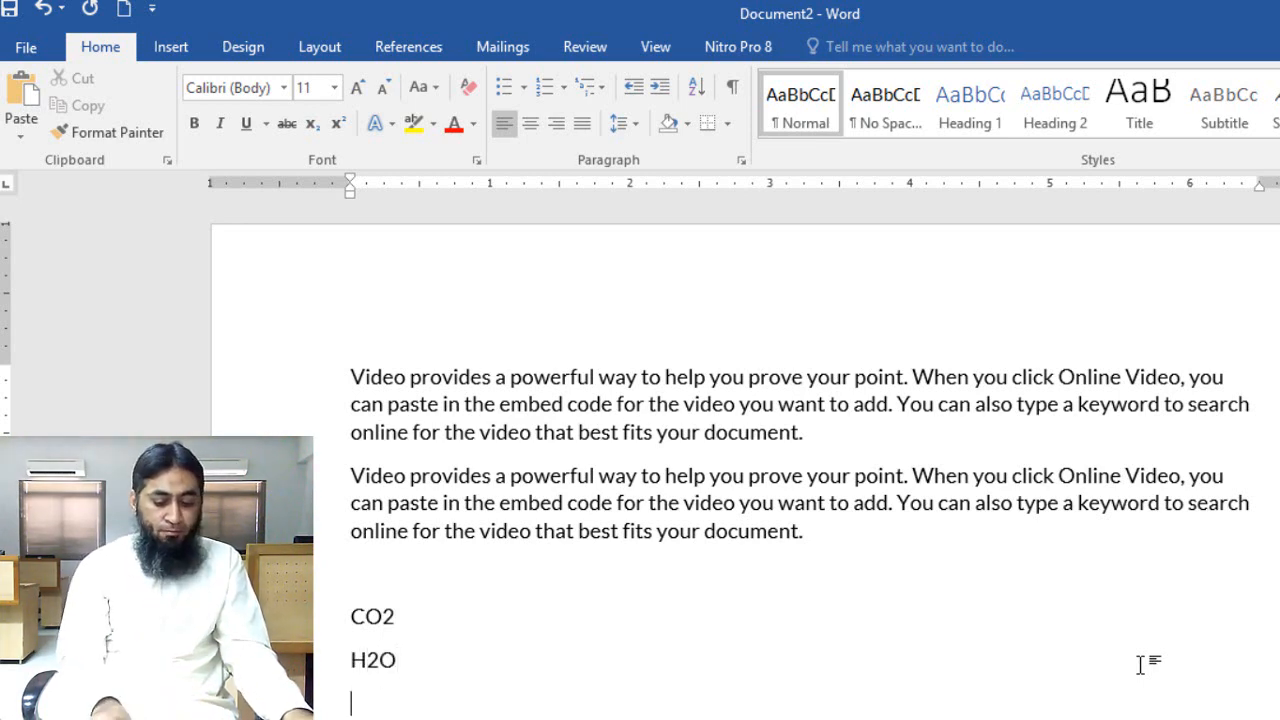
key(Return)
text(X3)
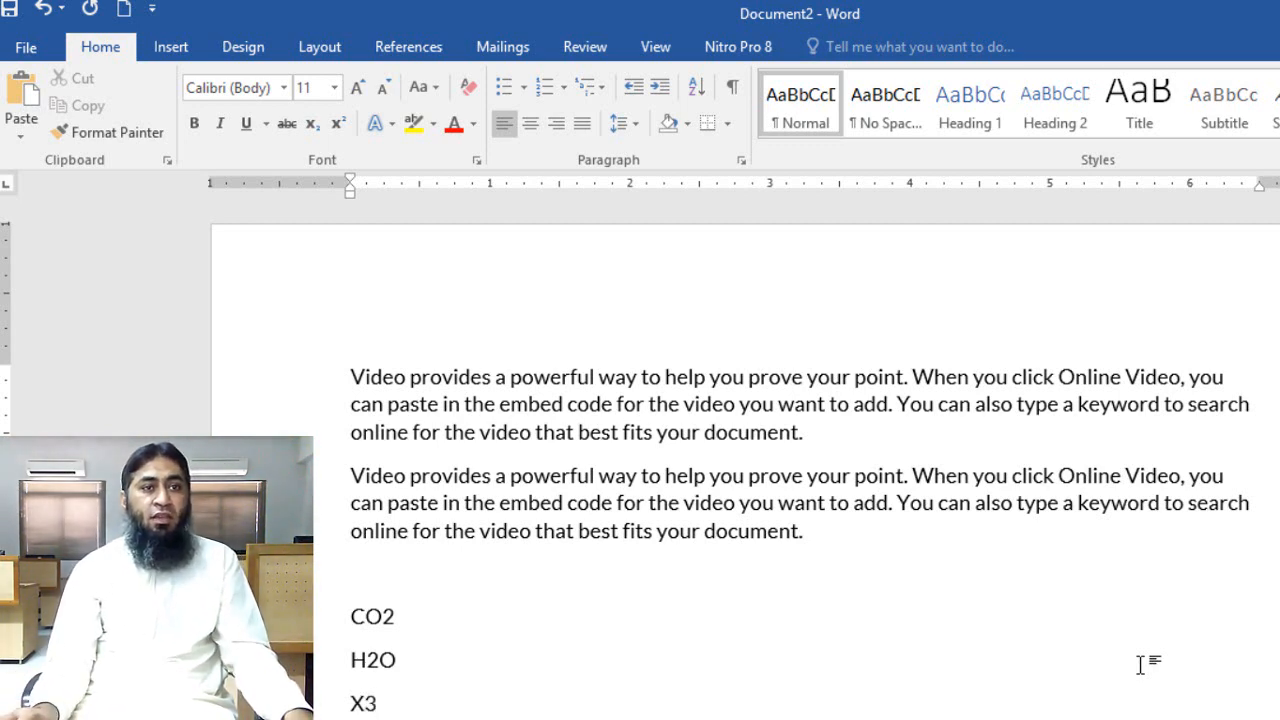
key(Return)
text(X4)
key(Return)
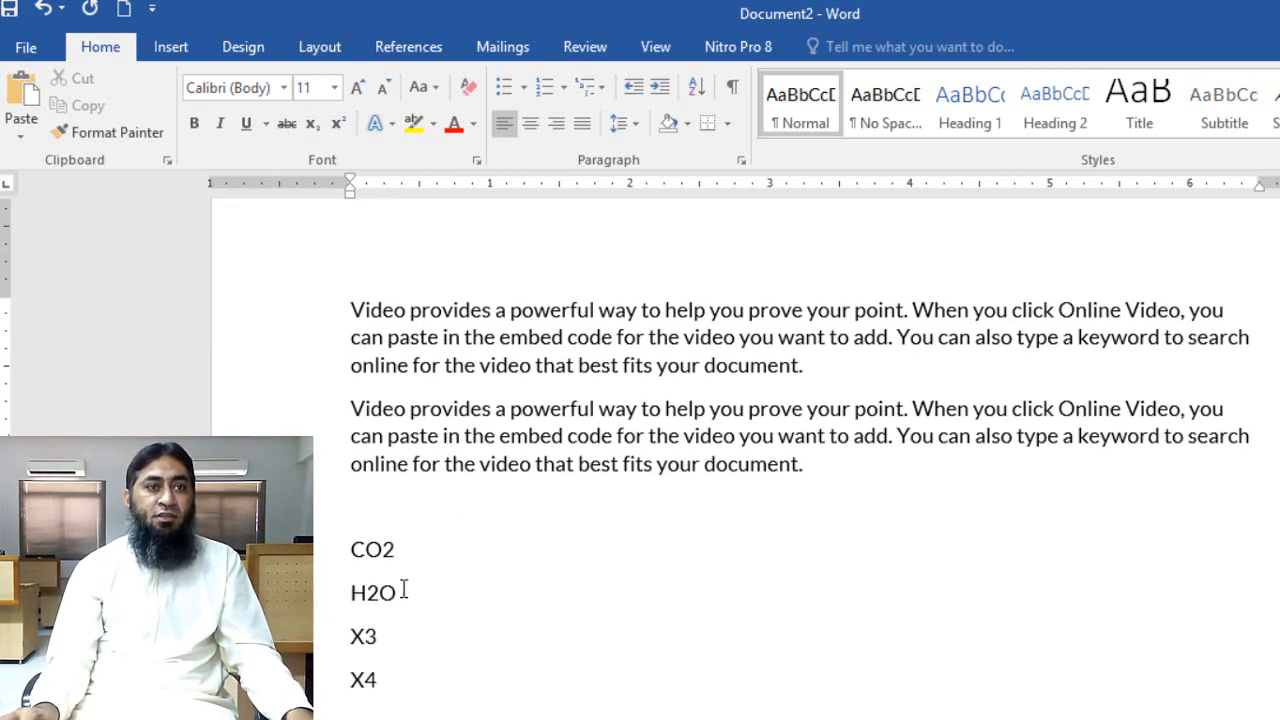
drag(343, 549, 384, 545)
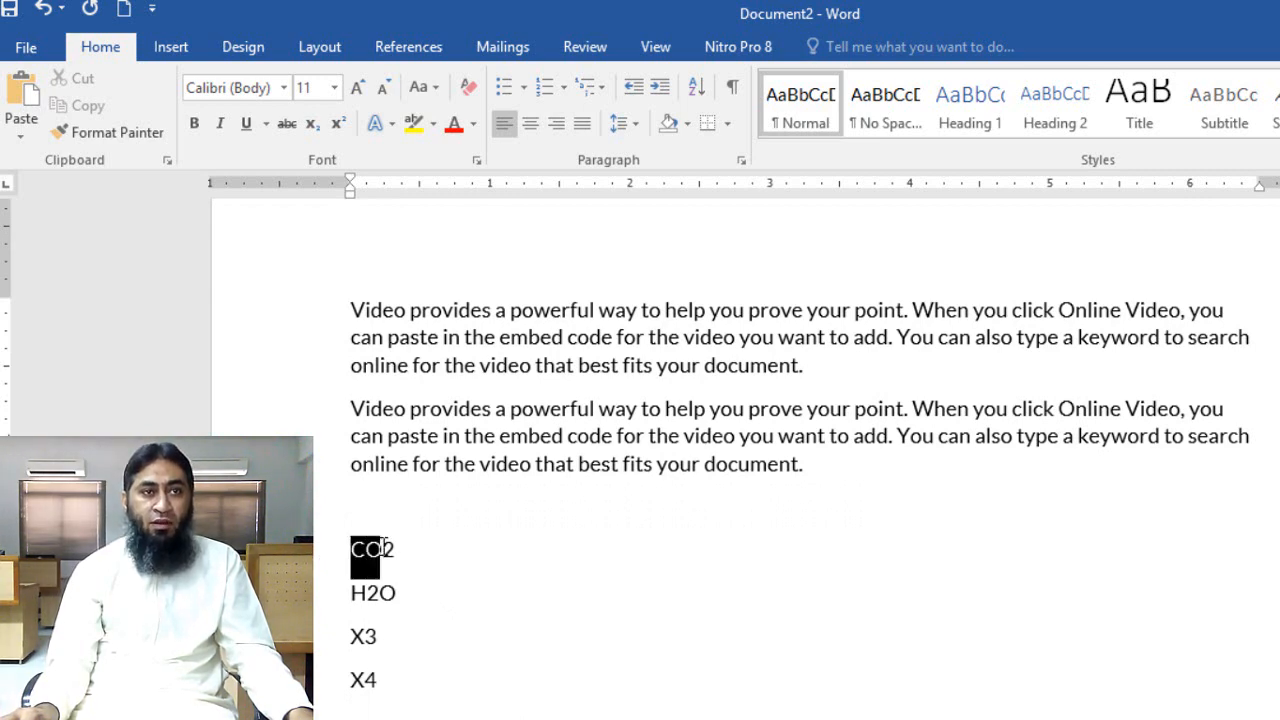
click(462, 622)
drag(409, 551, 383, 549)
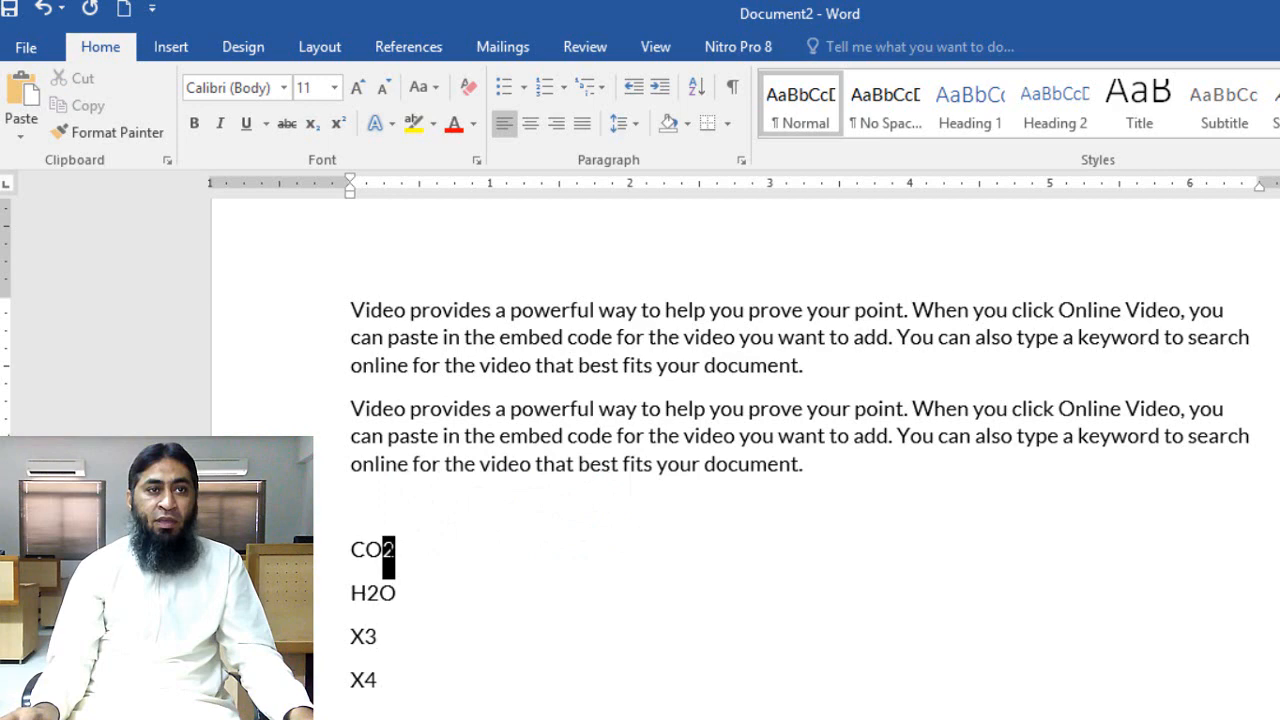
click(476, 607)
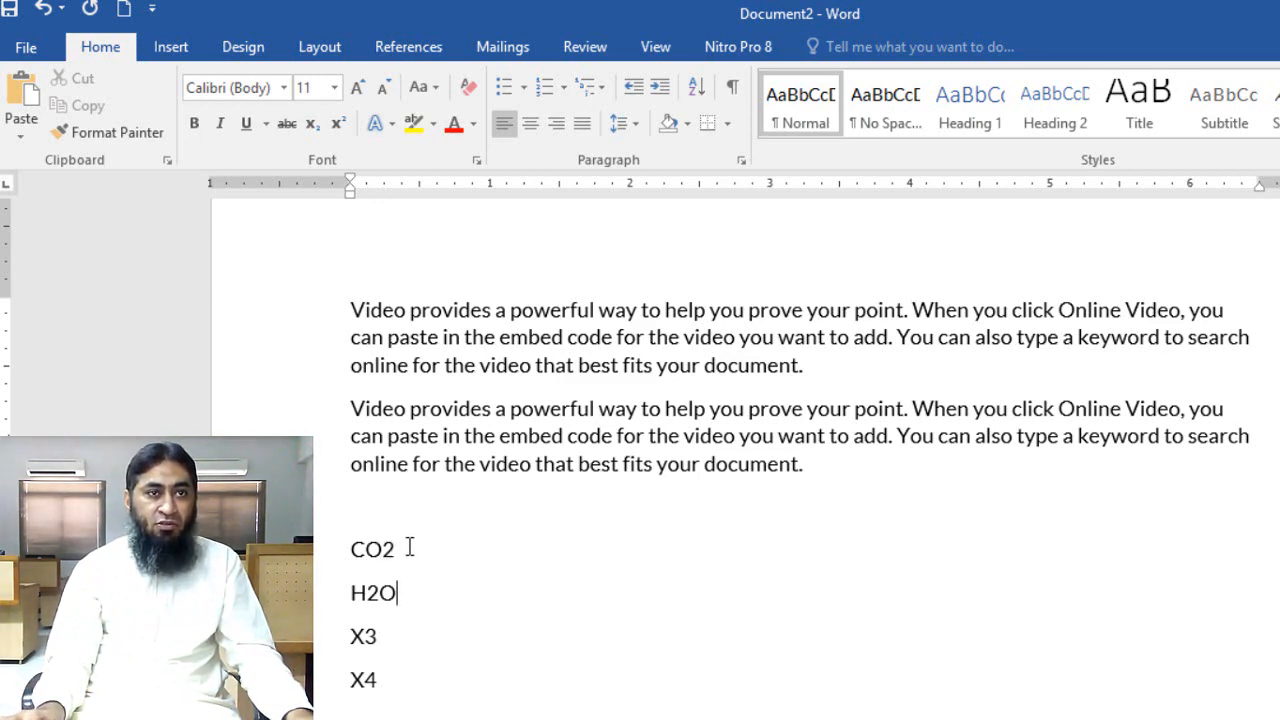
Format the digit 2 in "CO2" as subscript
drag(403, 548, 382, 549)
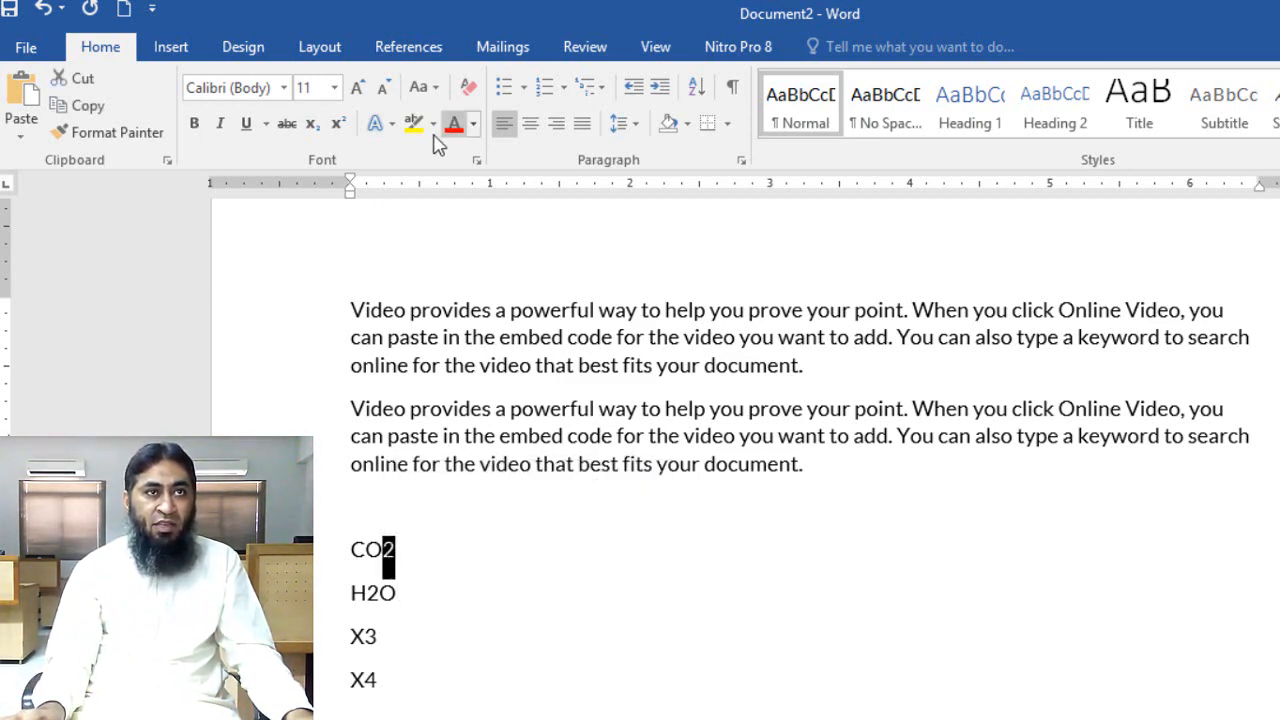
click(322, 136)
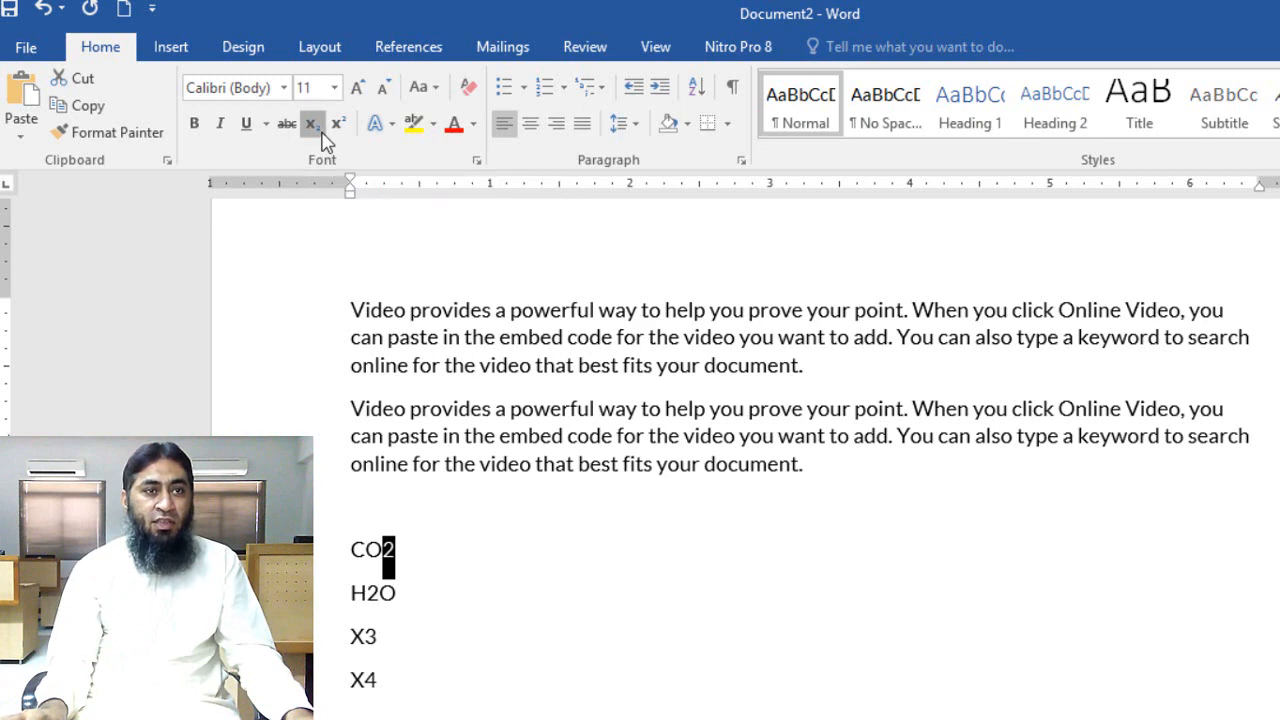
click(555, 515)
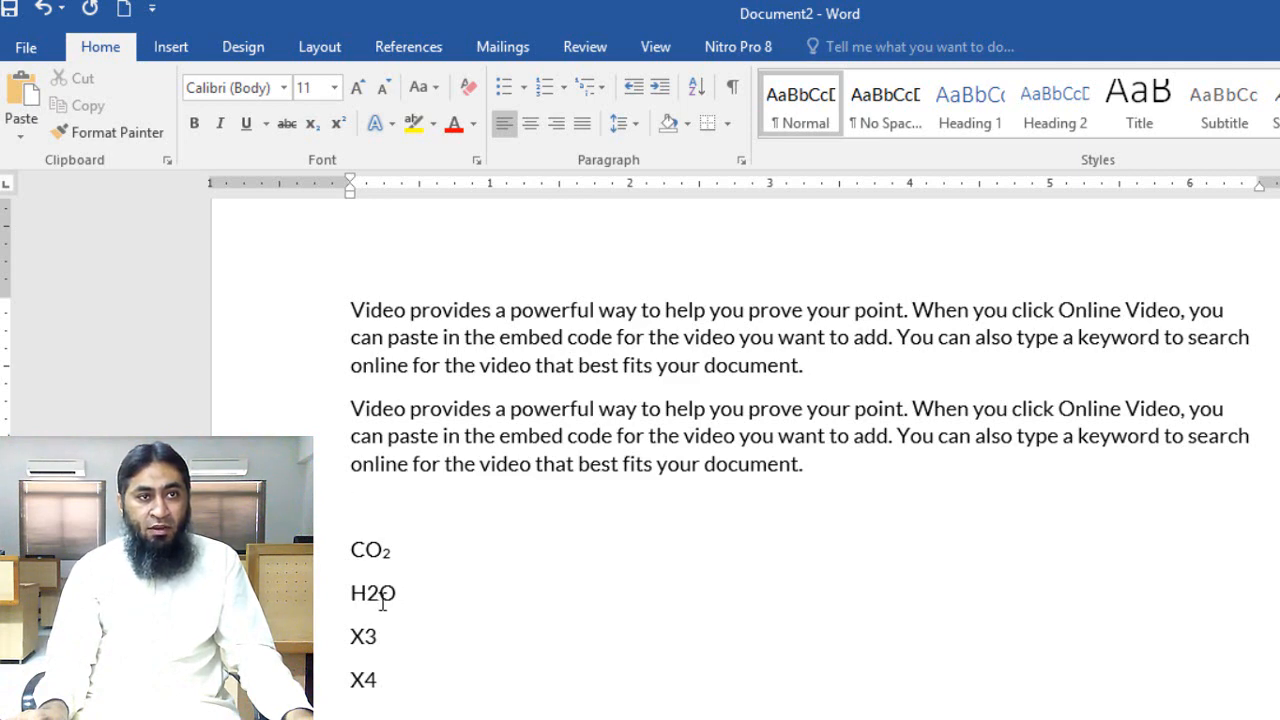
Format the digit 2 in "H2O" as superscript
drag(381, 600, 367, 600)
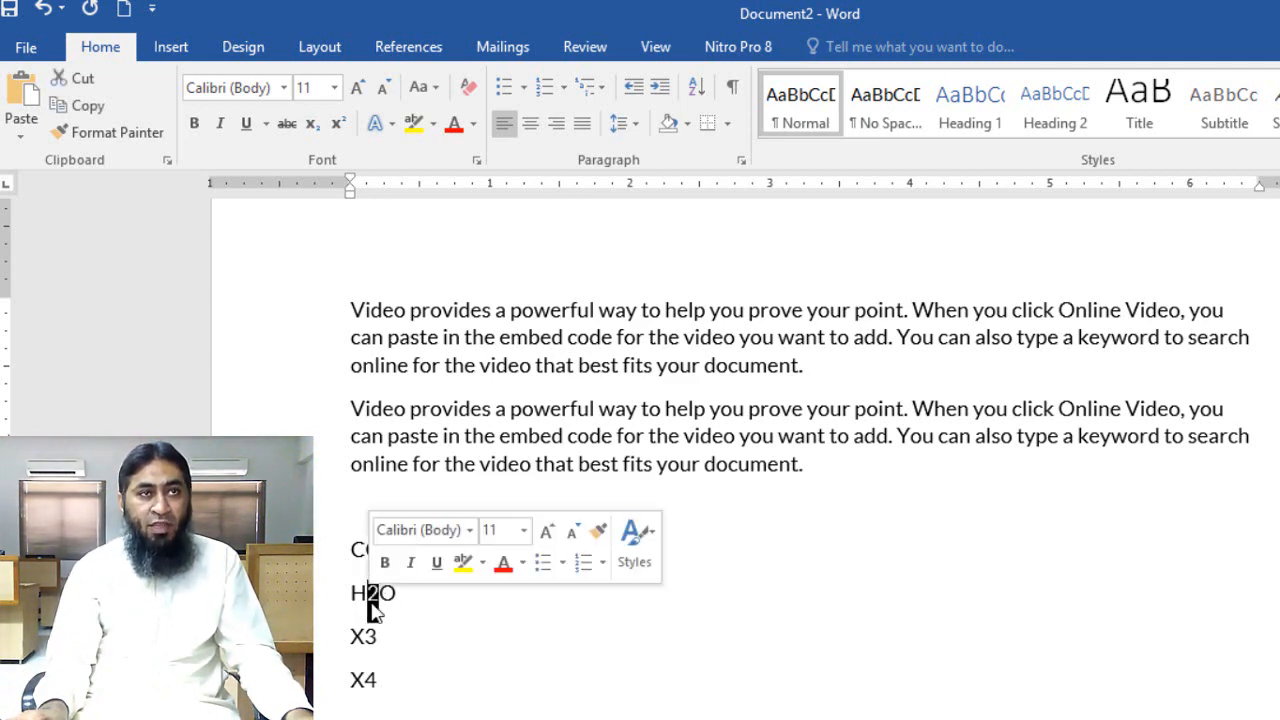
click(734, 683)
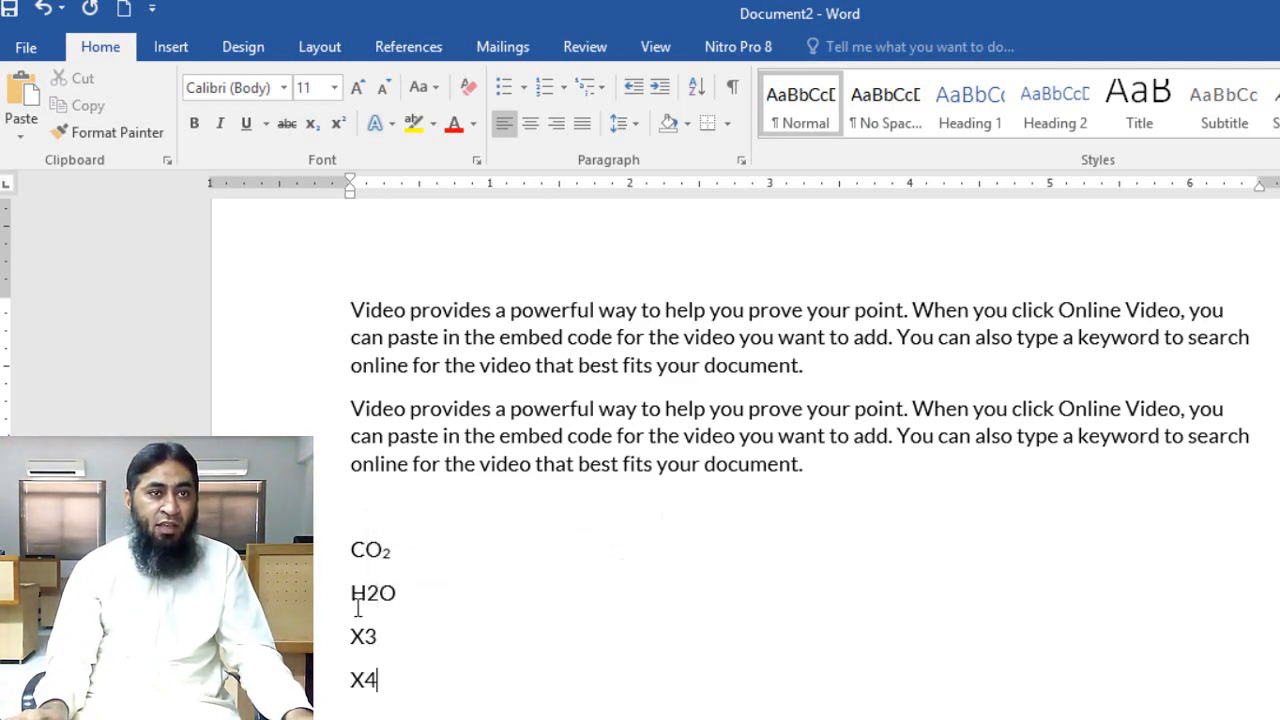
drag(382, 591, 368, 600)
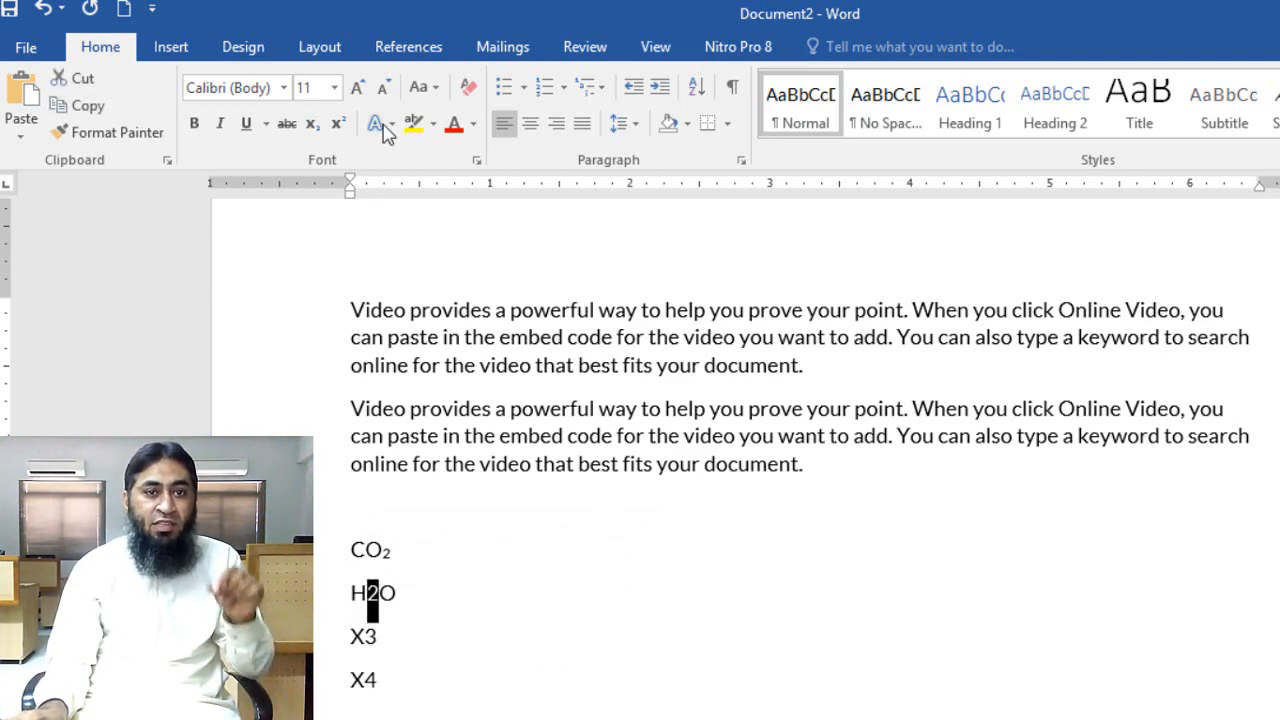
click(338, 124)
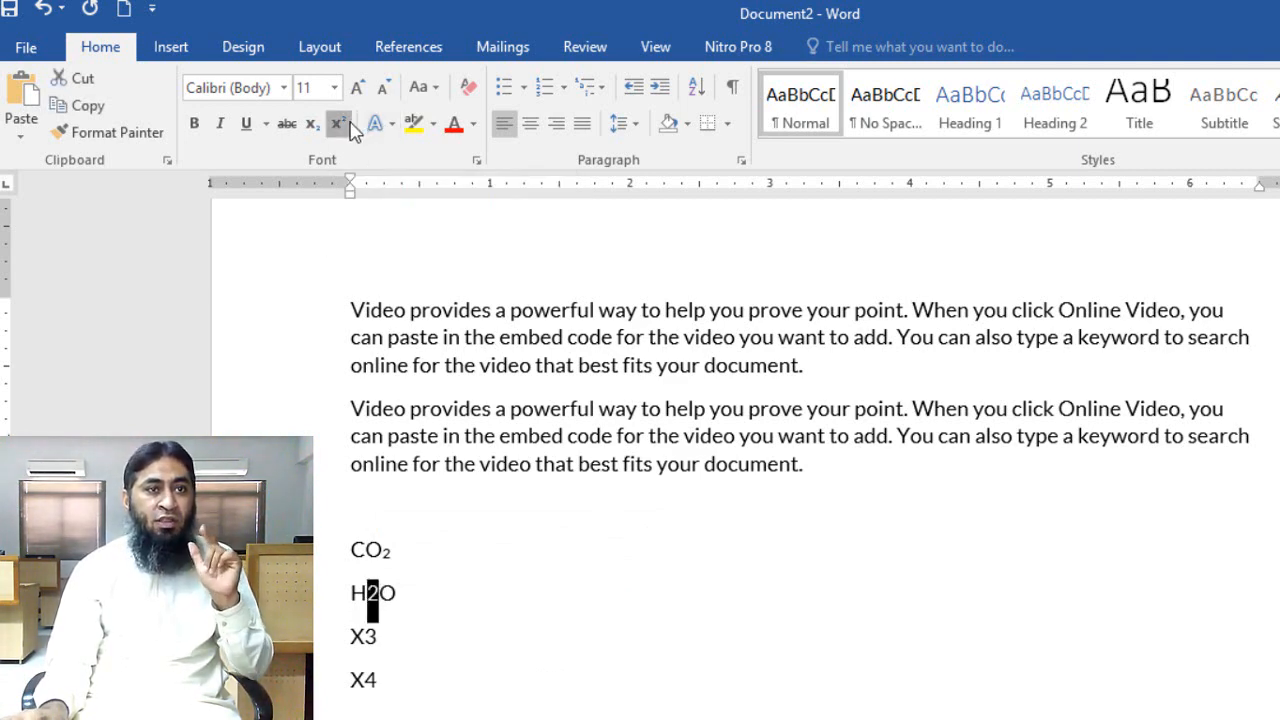
click(352, 715)
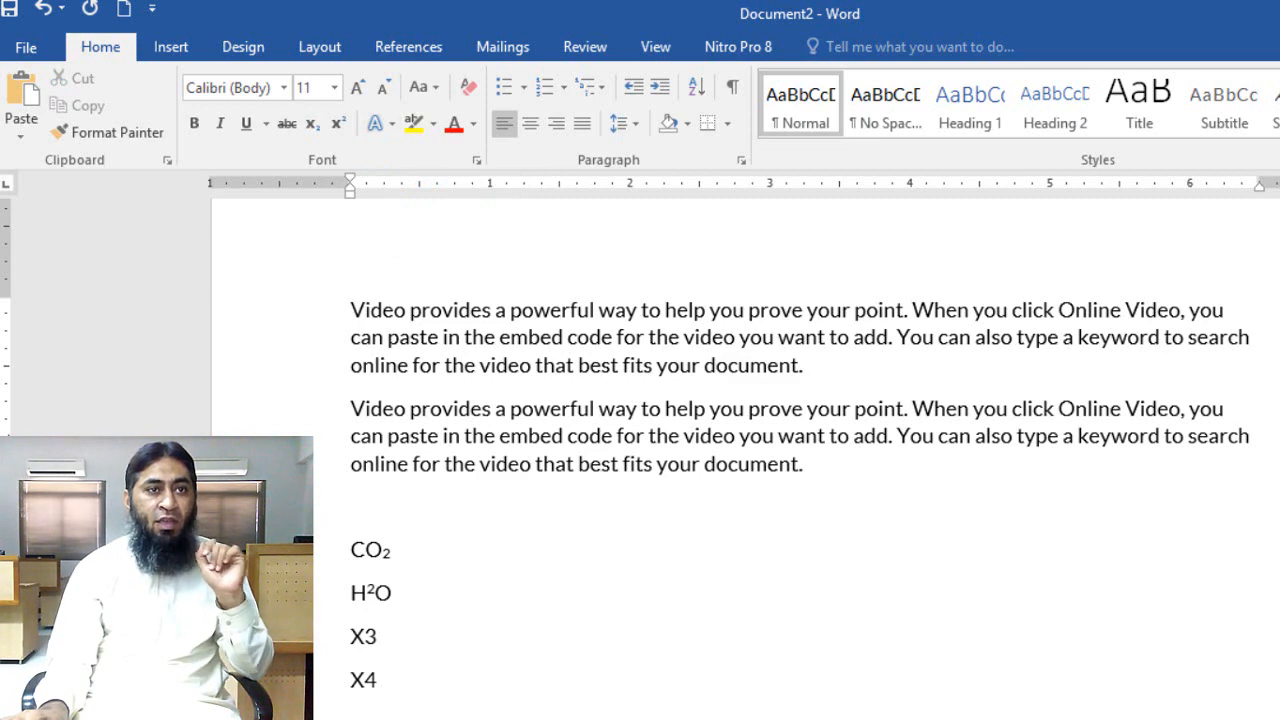
Increase the font size of the four lines from "CO2" to "X4" to 19 points
drag(352, 715, 350, 550)
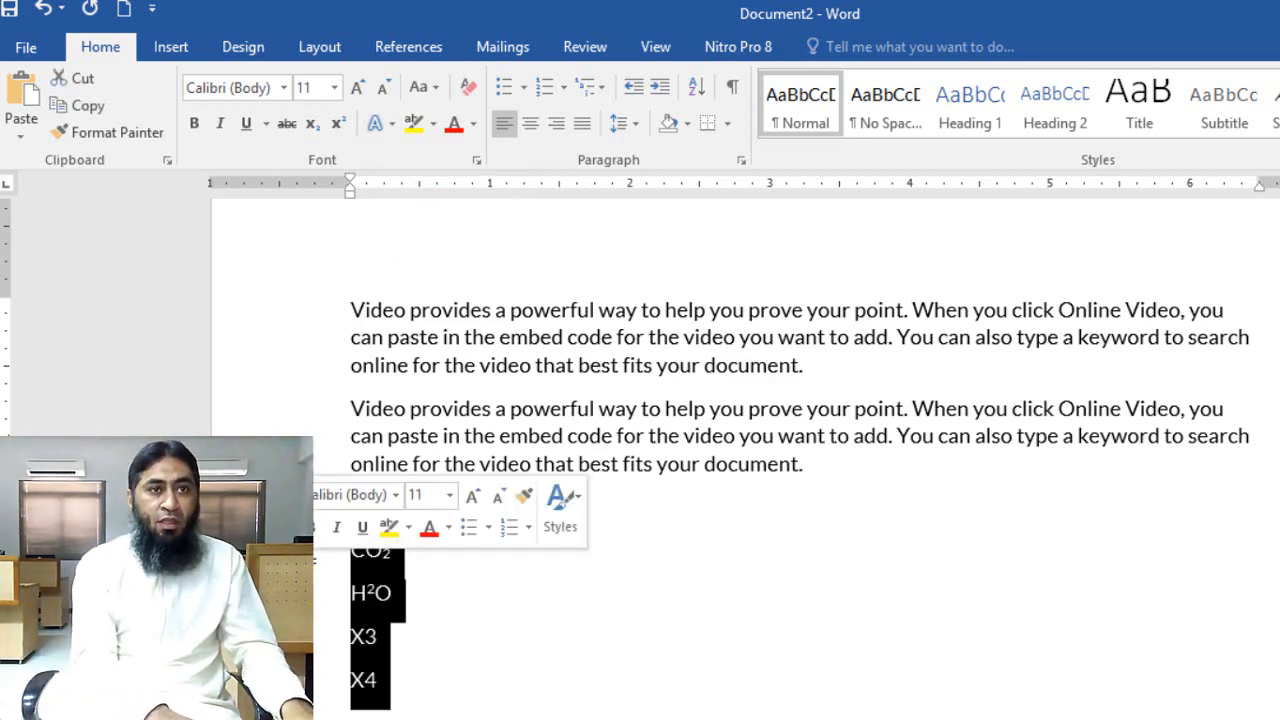
key(ctrl+bracketright)
key(ctrl+bracketright)
key(ctrl+bracketright)
key(ctrl+bracketright)
key(ctrl+bracketright)
key(ctrl+bracketright)
key(ctrl+bracketright)
key(ctrl+bracketright)
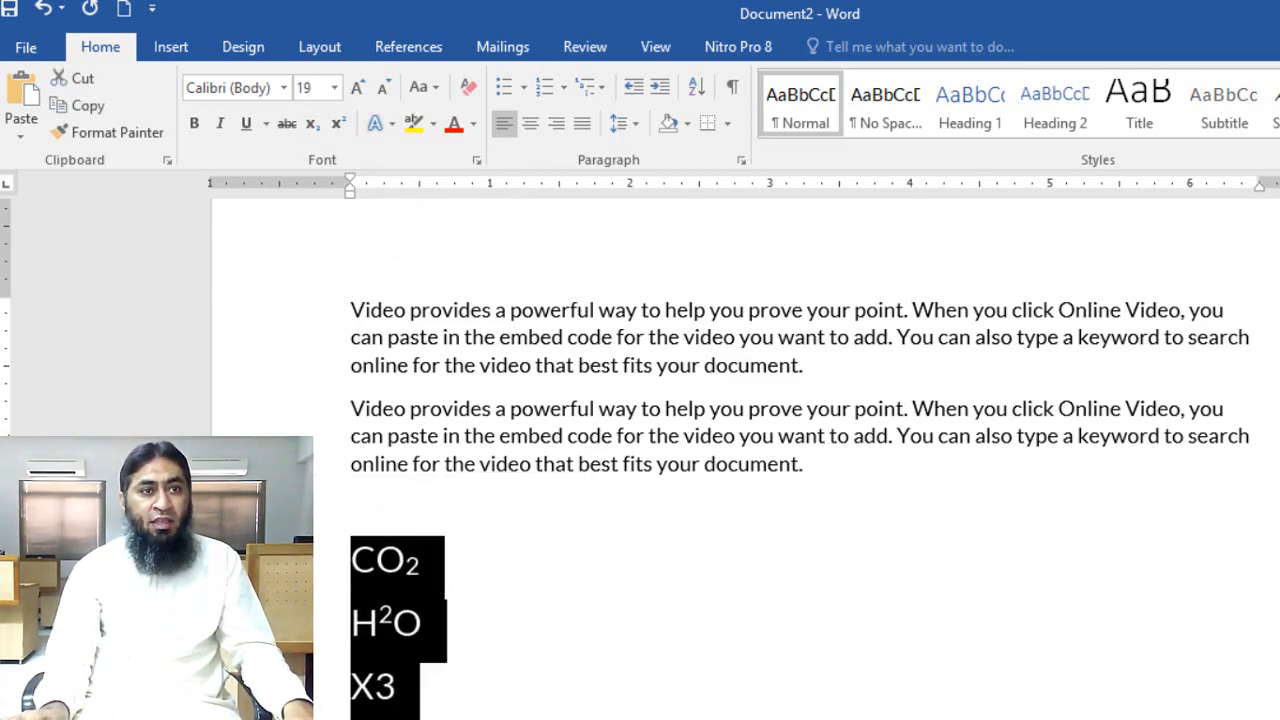
key(Right)
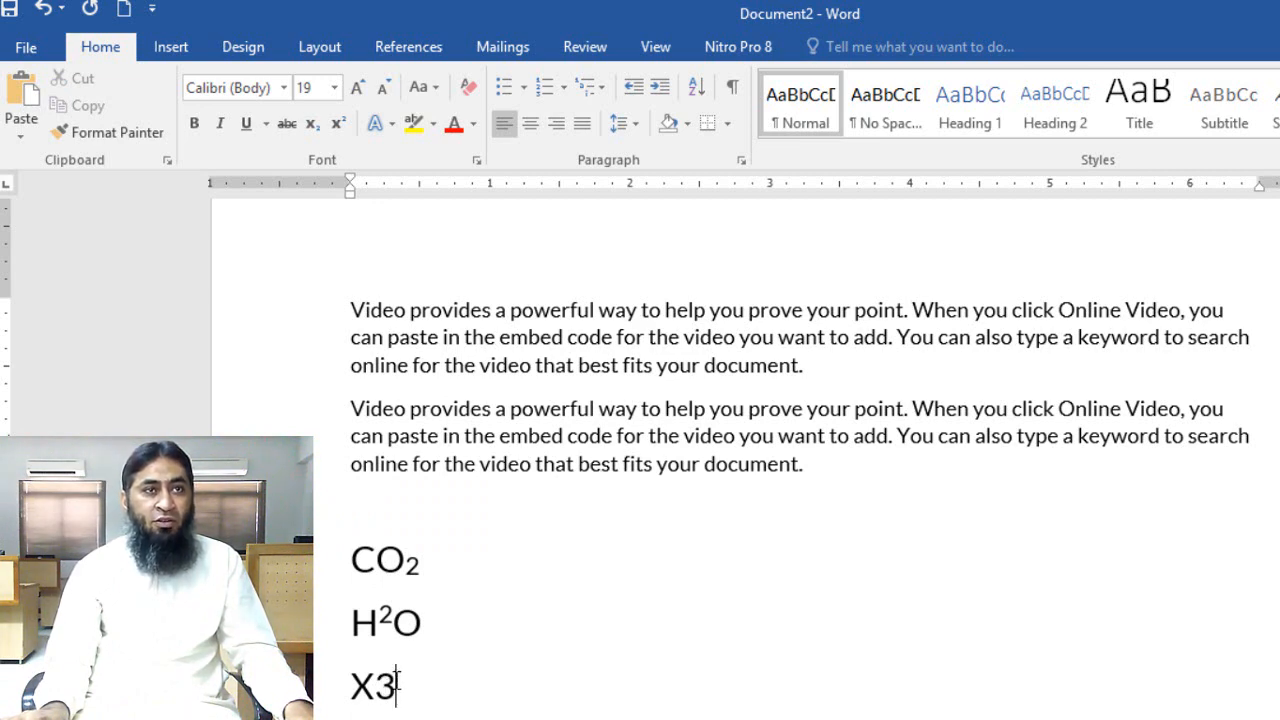
Format the digit 3 in "X3" as superscript
drag(397, 683, 375, 683)
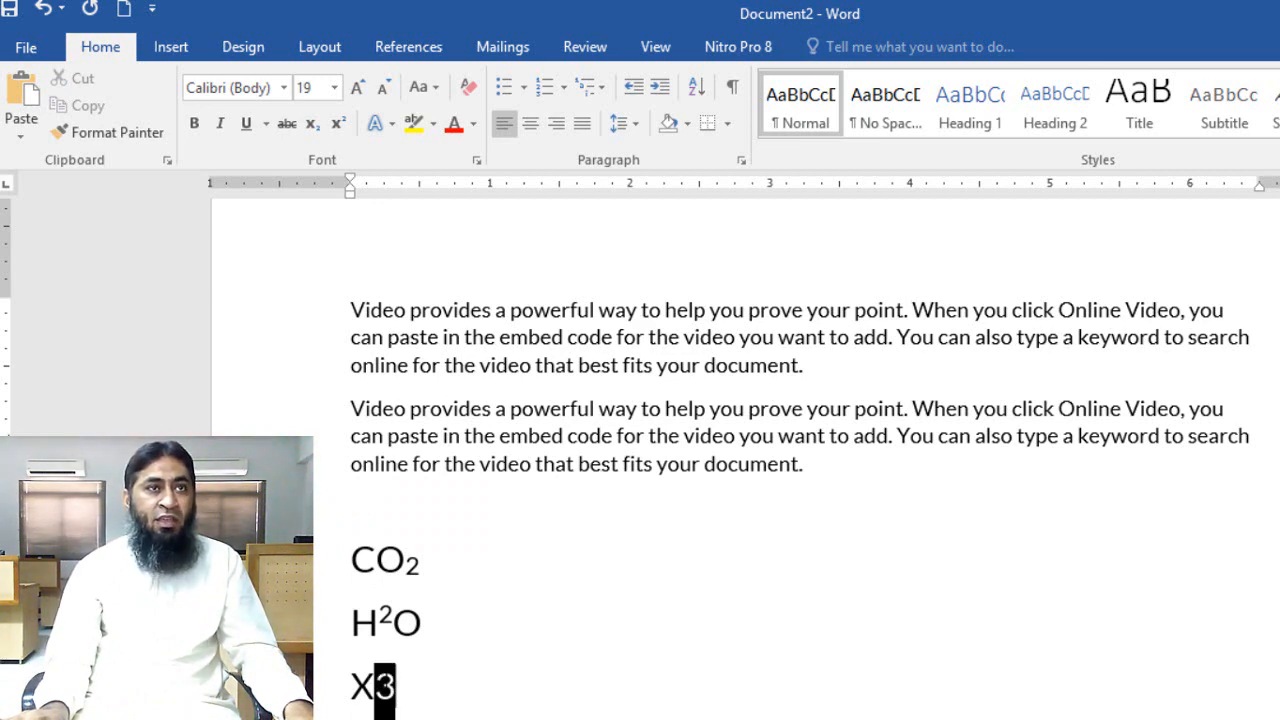
click(338, 123)
click(394, 687)
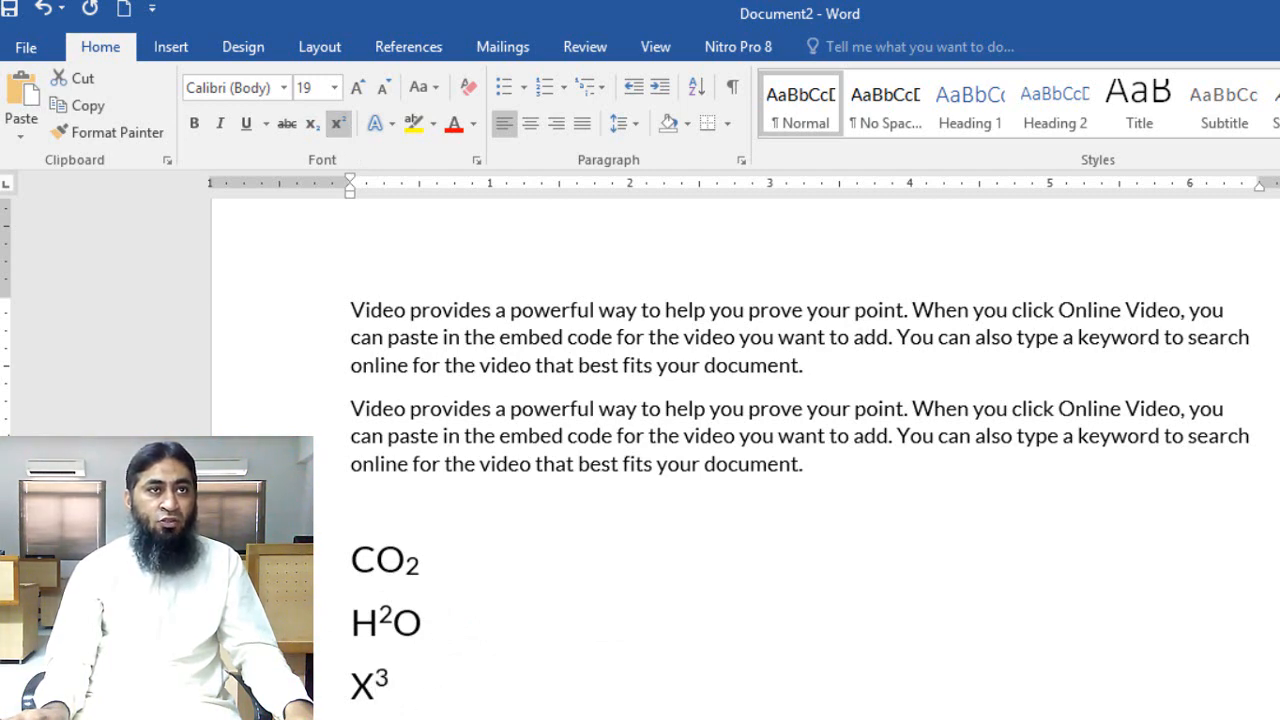
Format the digit 4 in "X4" as subscript
click(321, 134)
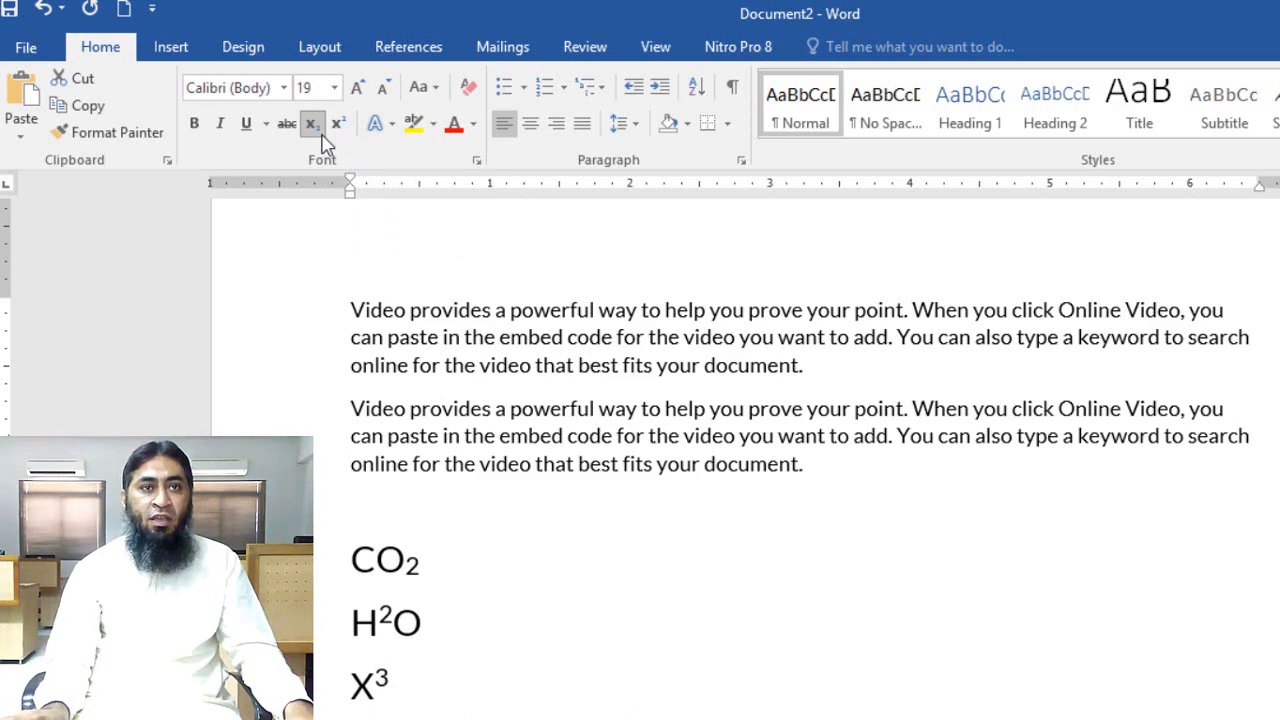
scroll(828, 508, down, 2)
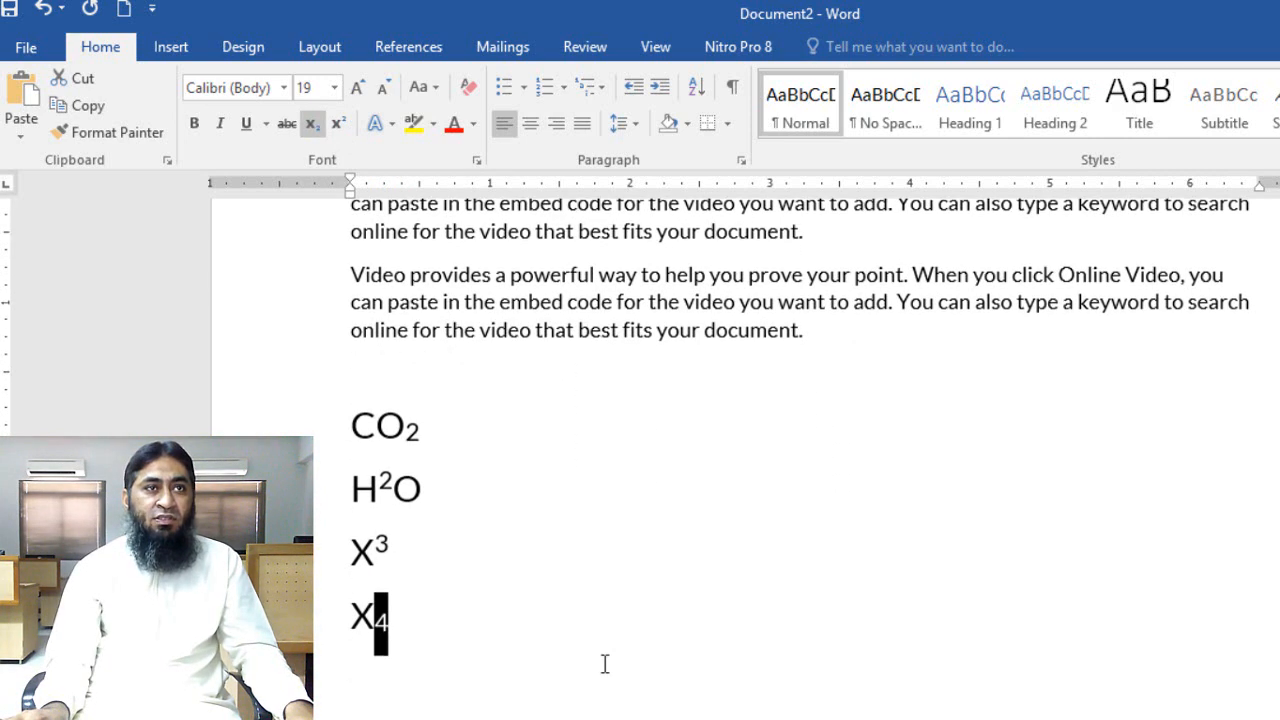
click(604, 663)
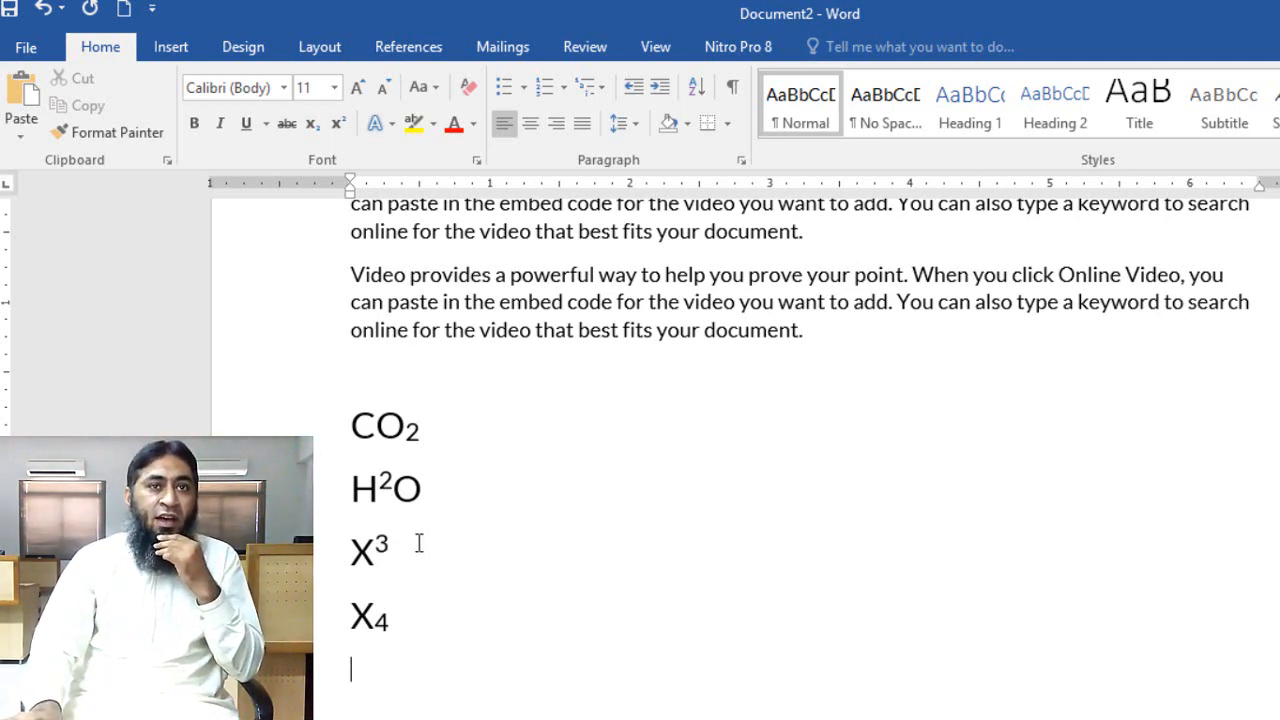
Make the first paragraph bold and increase its font size to 21 points
scroll(571, 429, up, 4)
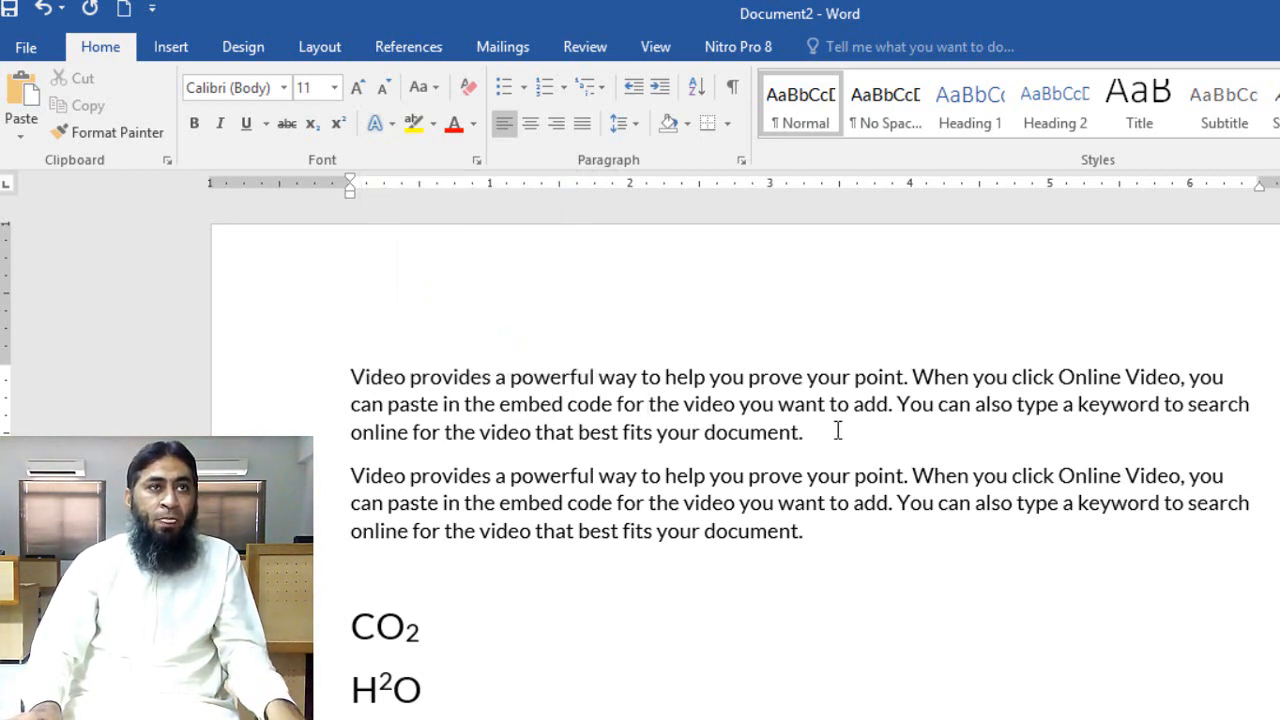
double_click(294, 358)
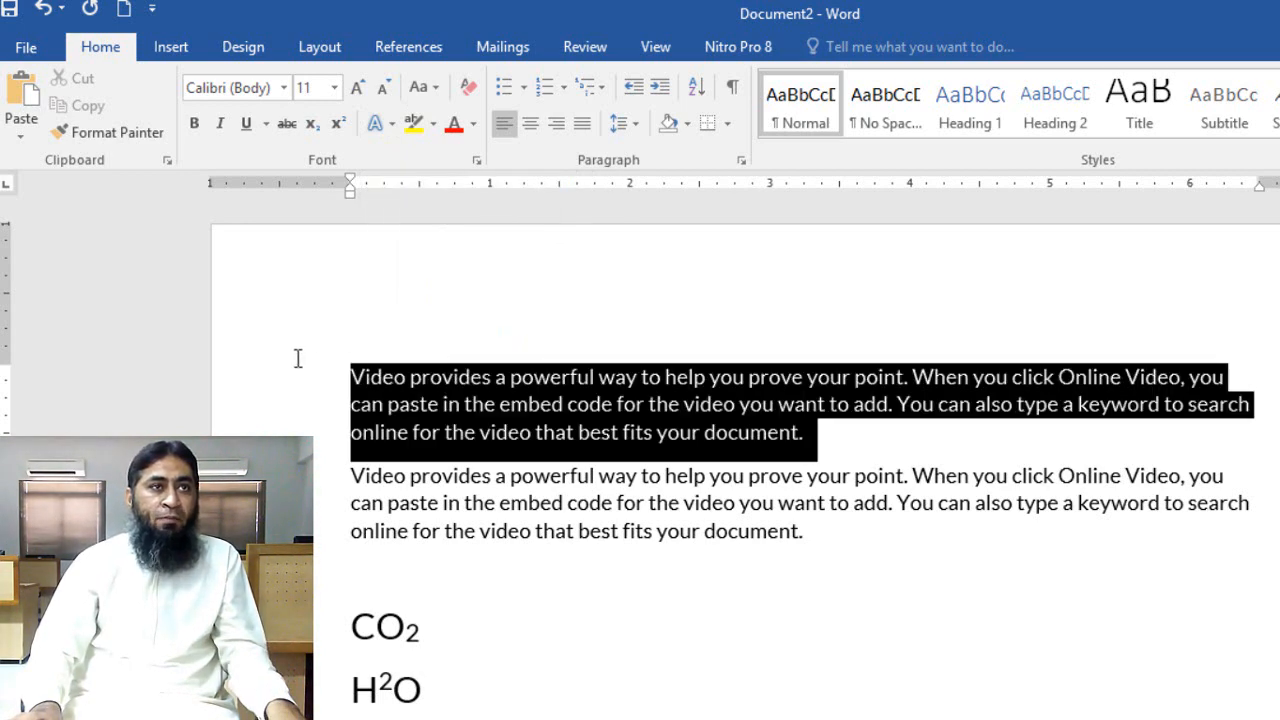
click(194, 123)
click(358, 92)
click(358, 92)
click(358, 92)
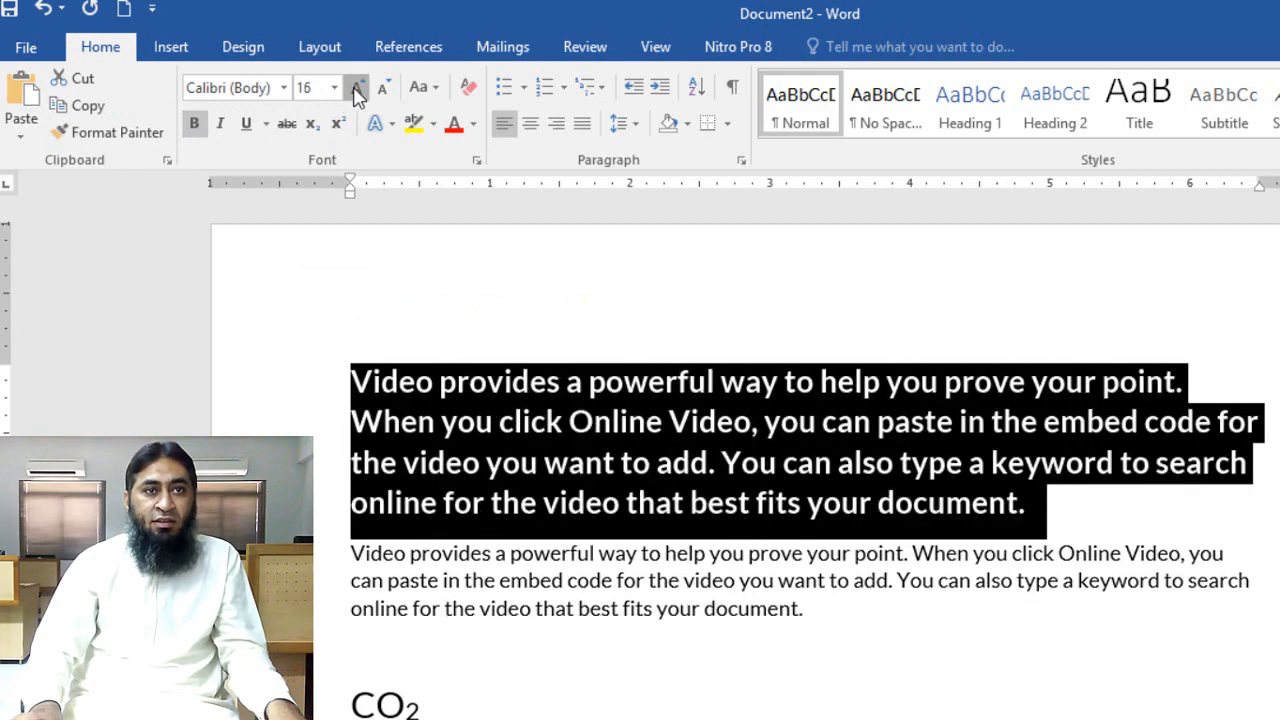
click(358, 92)
click(358, 92)
click(358, 92)
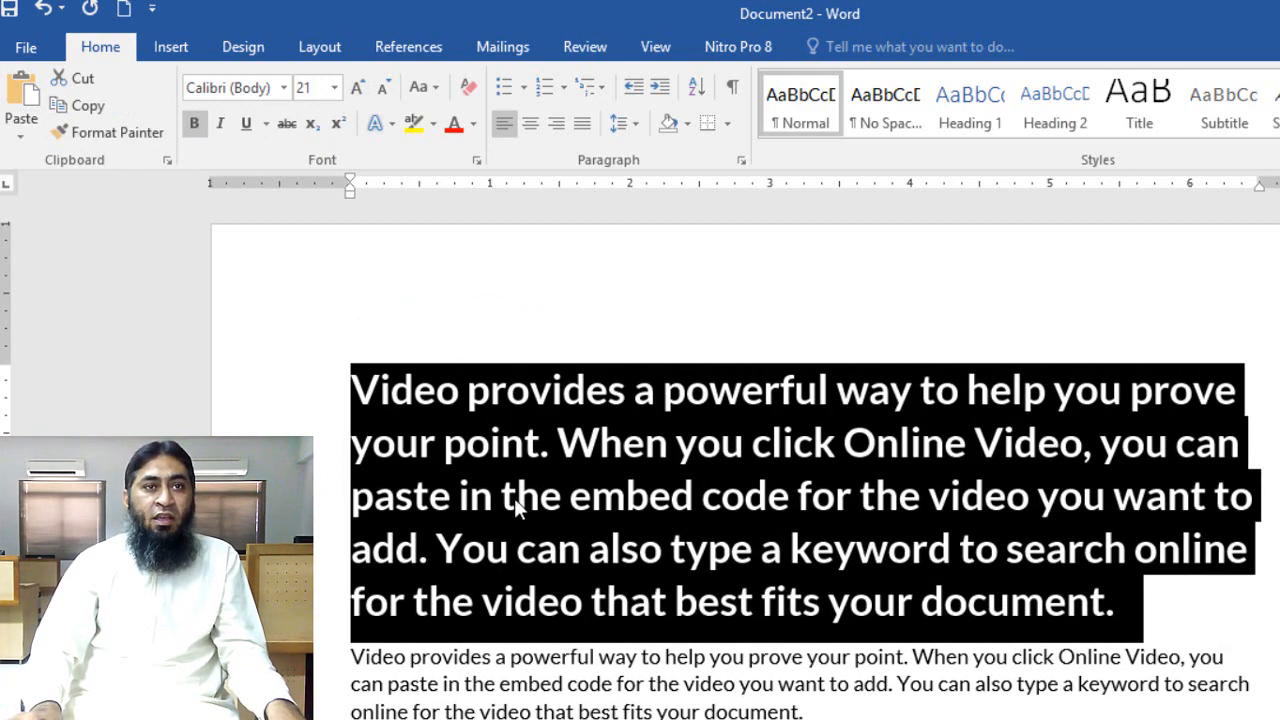
click(552, 443)
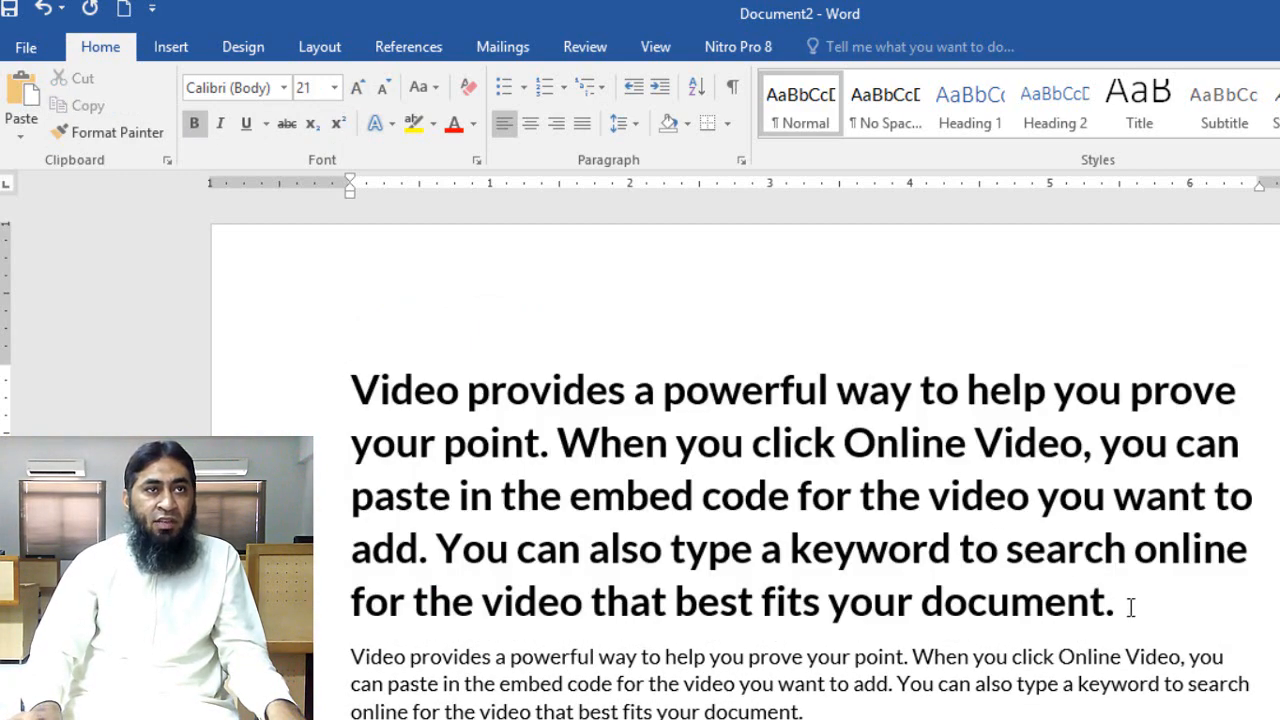
Apply the preset text effect with blue fill, white outline and shadow to the first paragraph
drag(1130, 608, 335, 385)
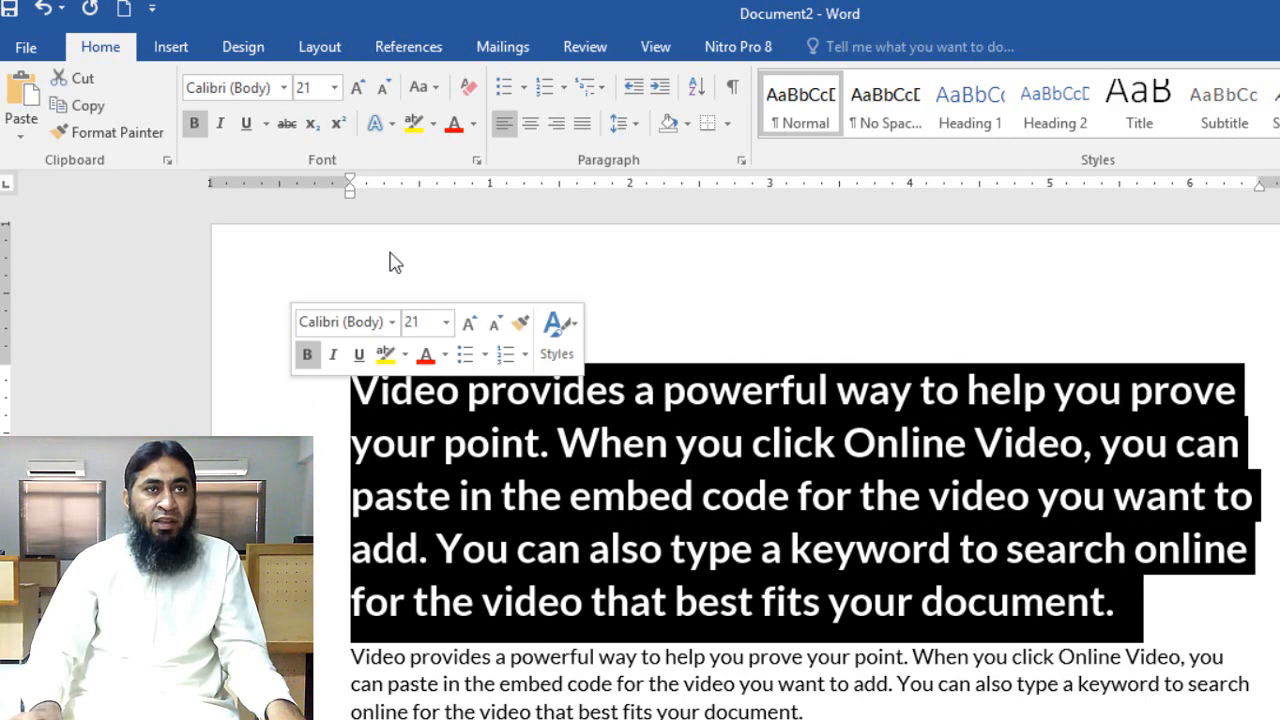
click(390, 125)
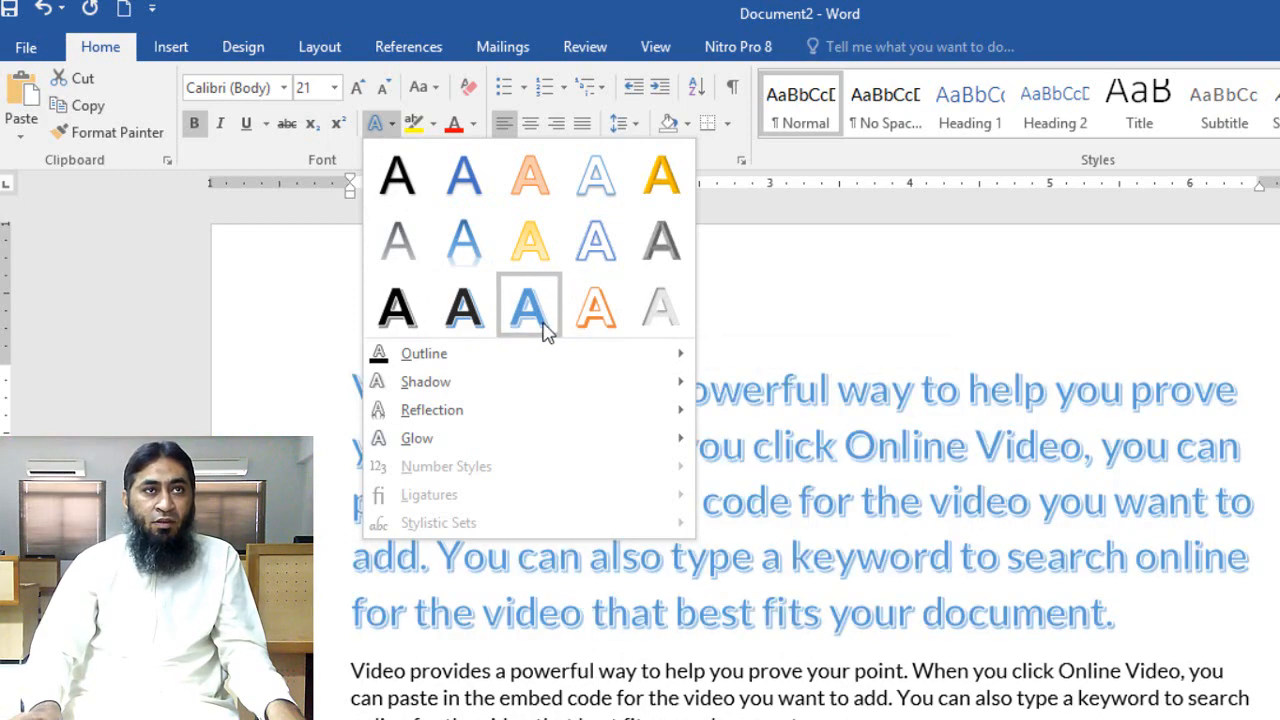
click(547, 333)
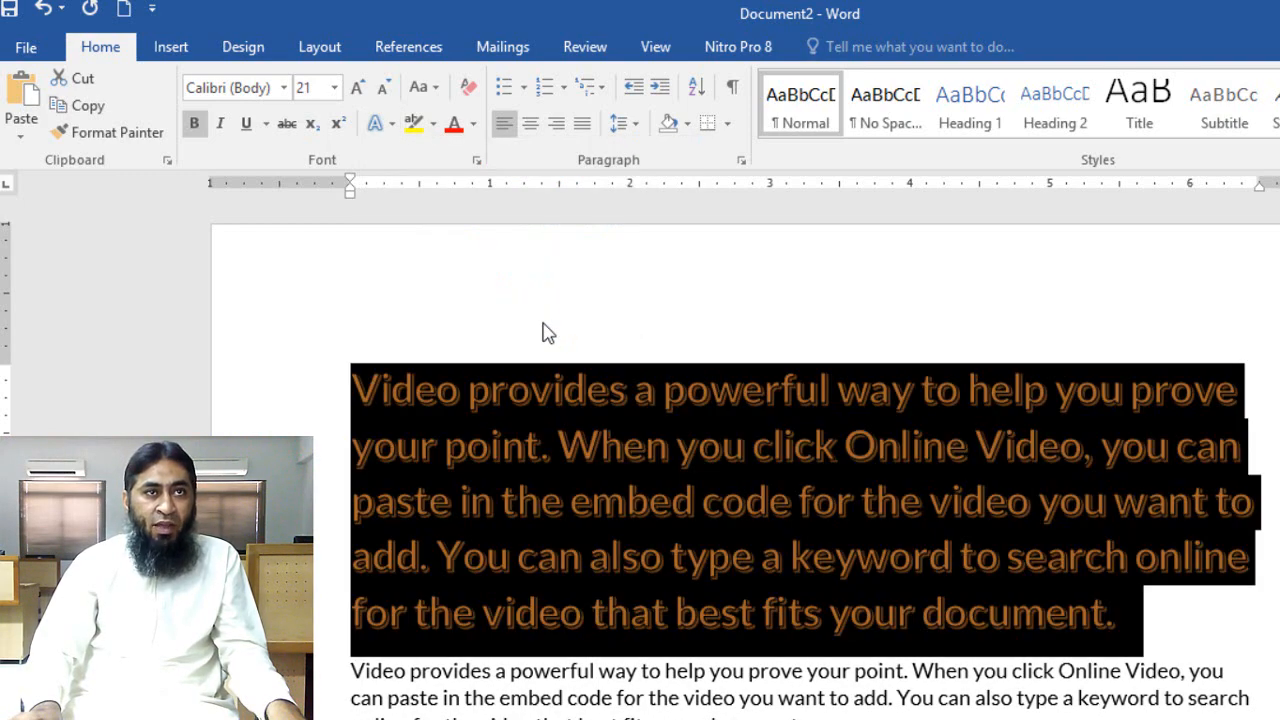
Try to give the first paragraph's text an orange outline
click(378, 124)
mouse_move(457, 362)
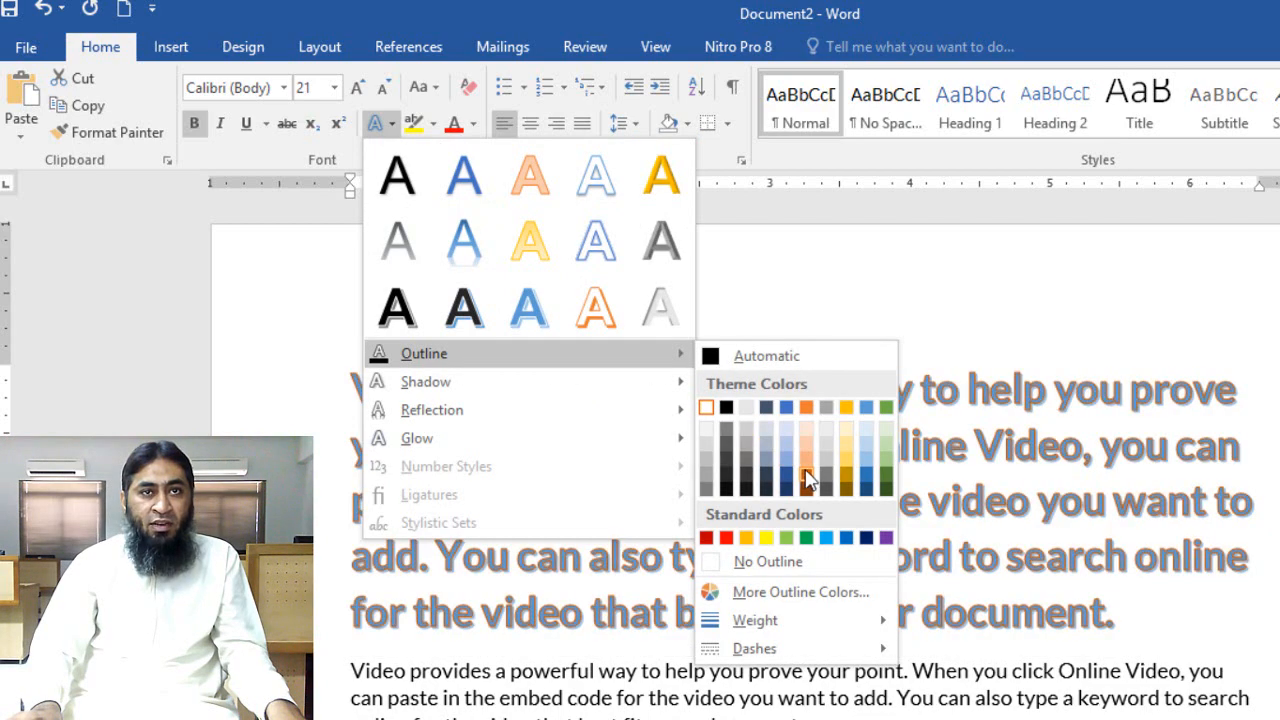
click(808, 407)
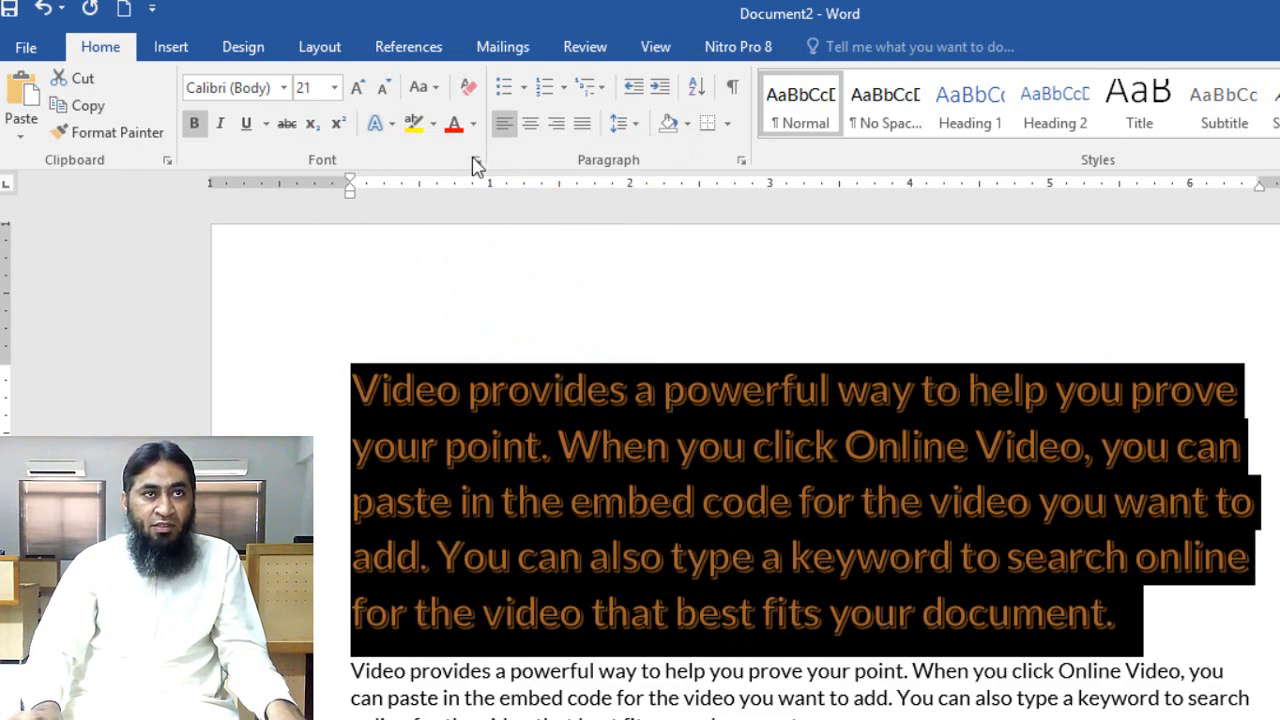
Set the outline color of the first paragraph's text to the standard red
click(378, 123)
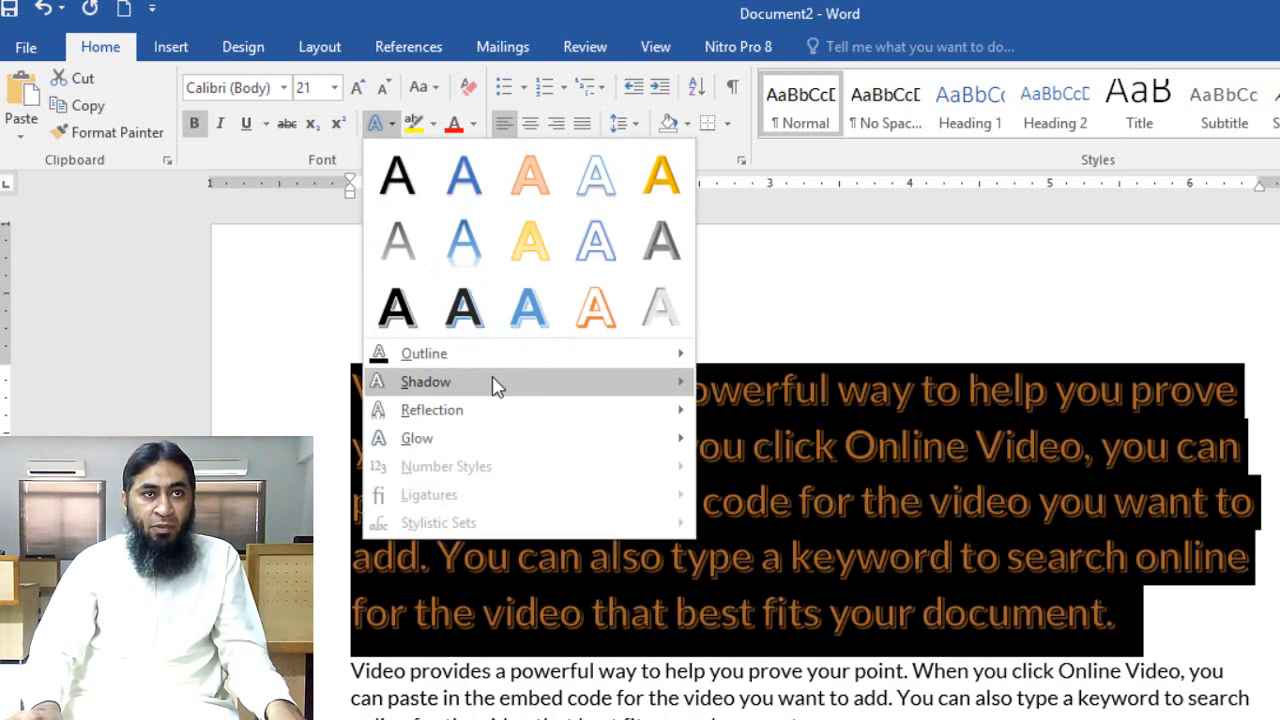
mouse_move(494, 353)
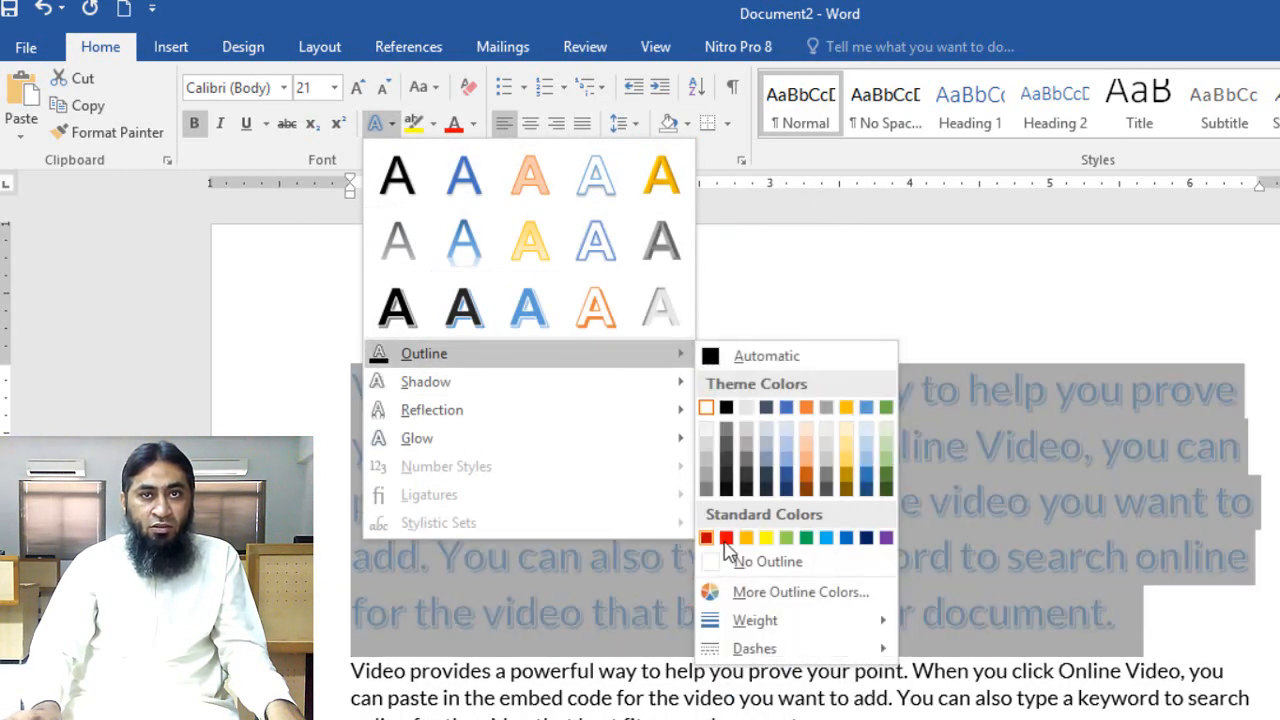
click(726, 540)
click(1248, 591)
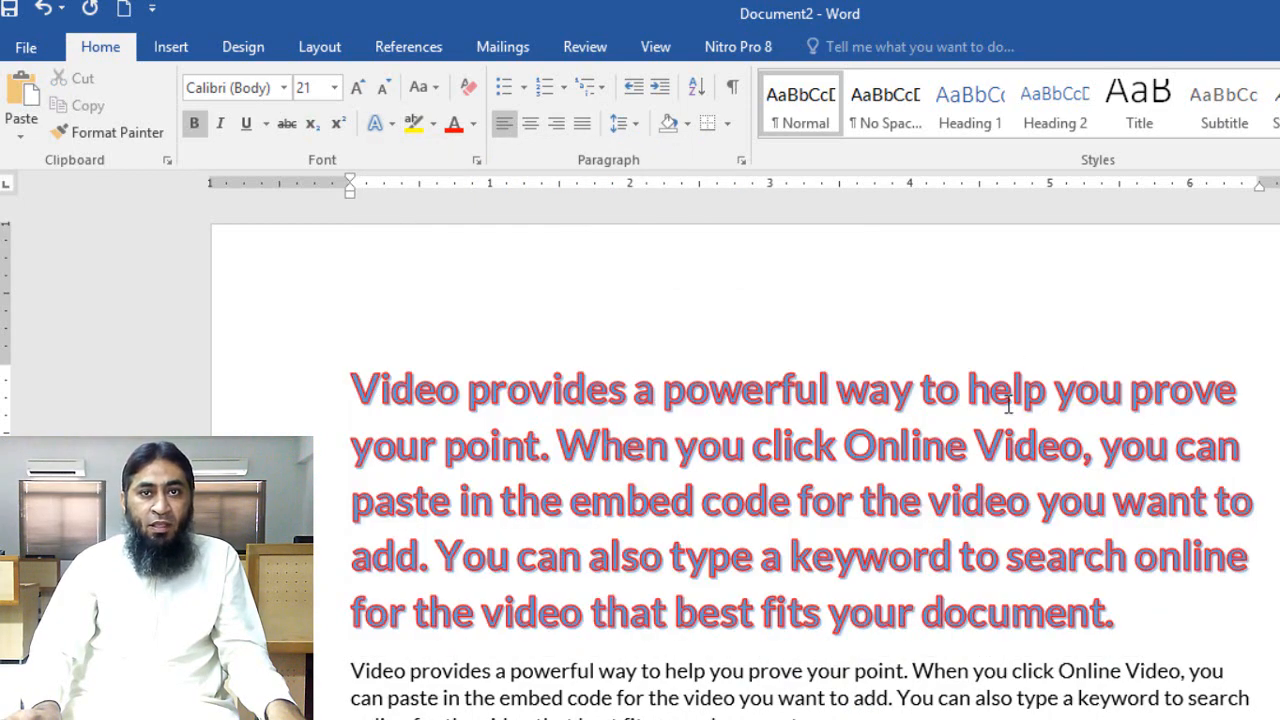
Apply a shadow that falls below the letters to the first paragraph's text
drag(1149, 618, 194, 391)
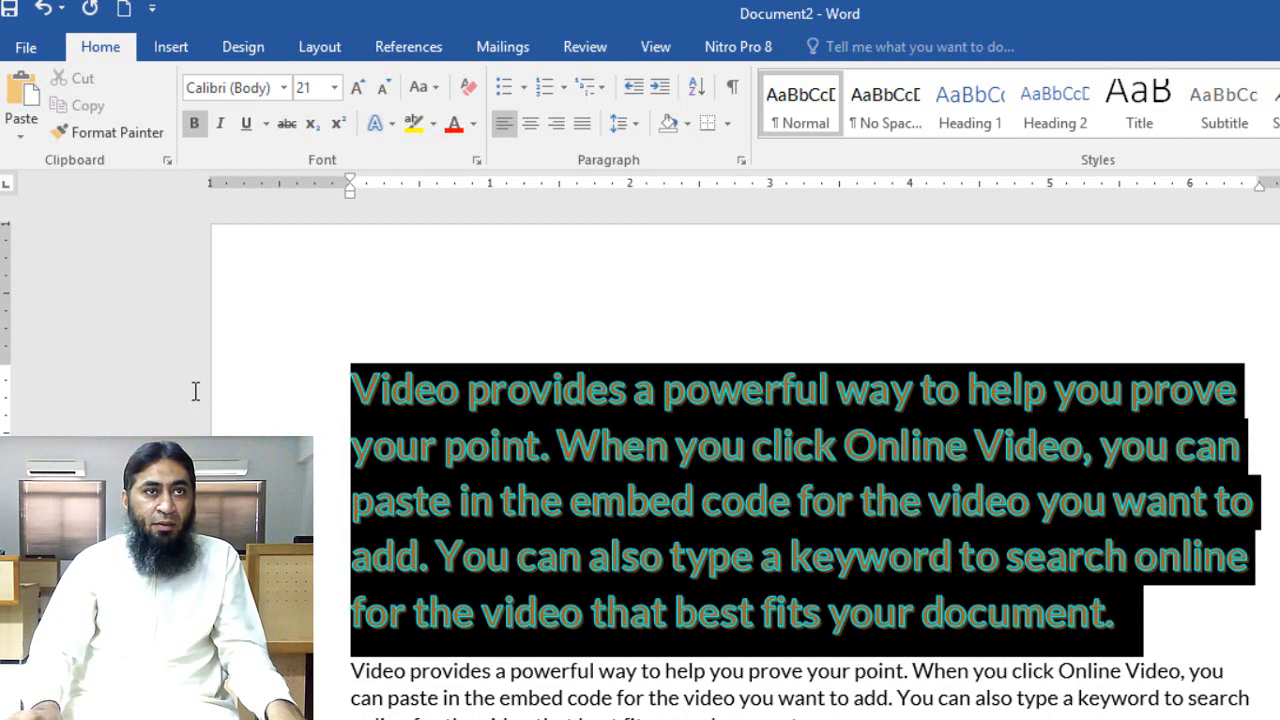
click(392, 124)
mouse_move(425, 381)
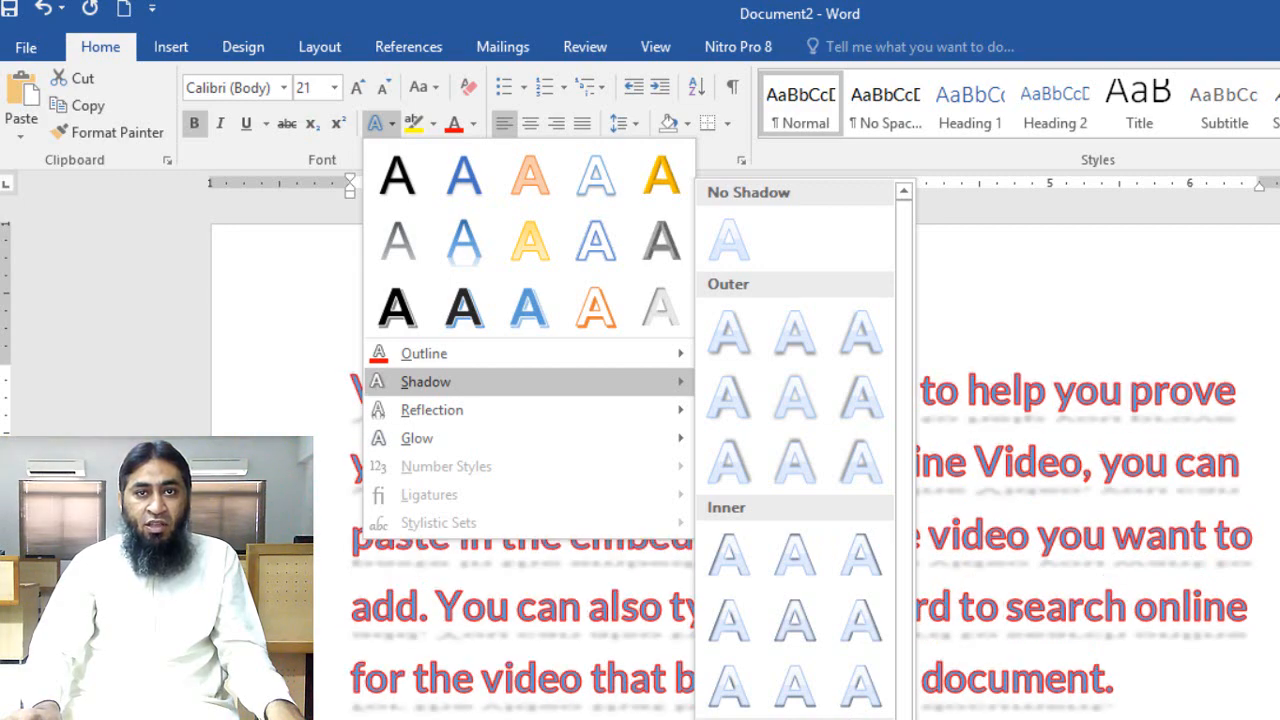
click(866, 676)
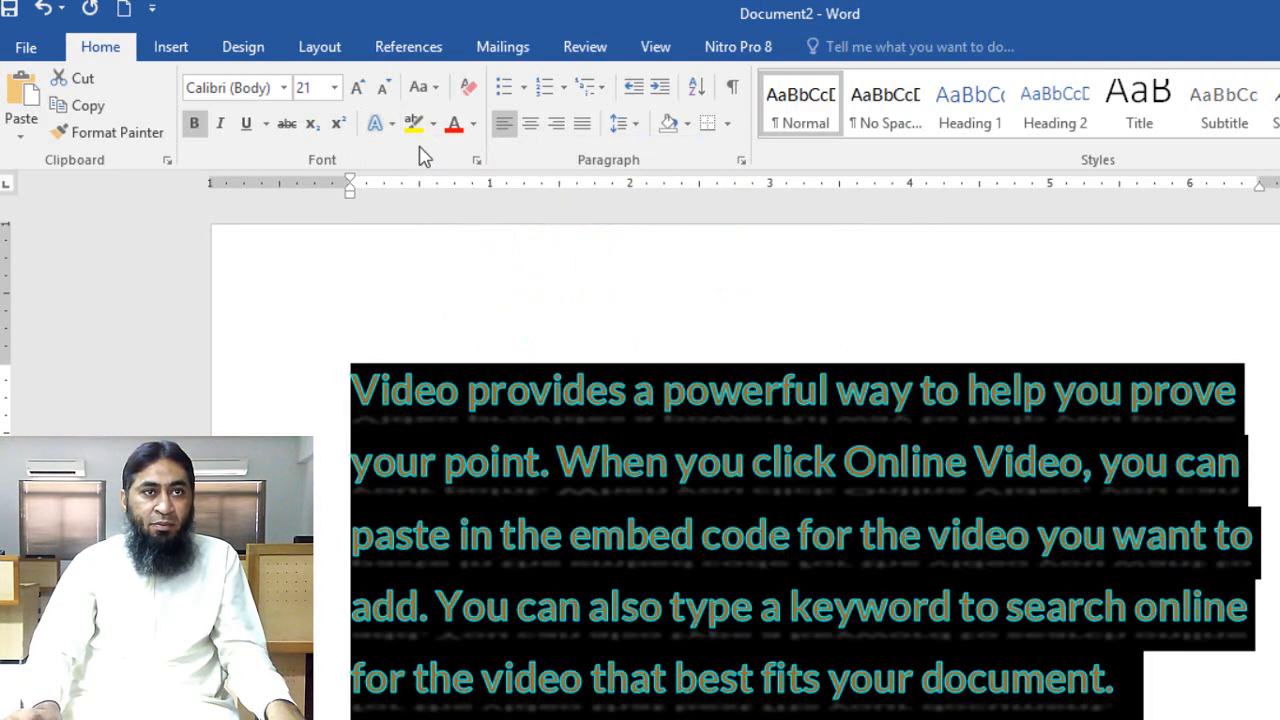
Add the "Half Reflection, 4 pt offset" reflection to the first paragraph's text
click(378, 123)
mouse_move(455, 418)
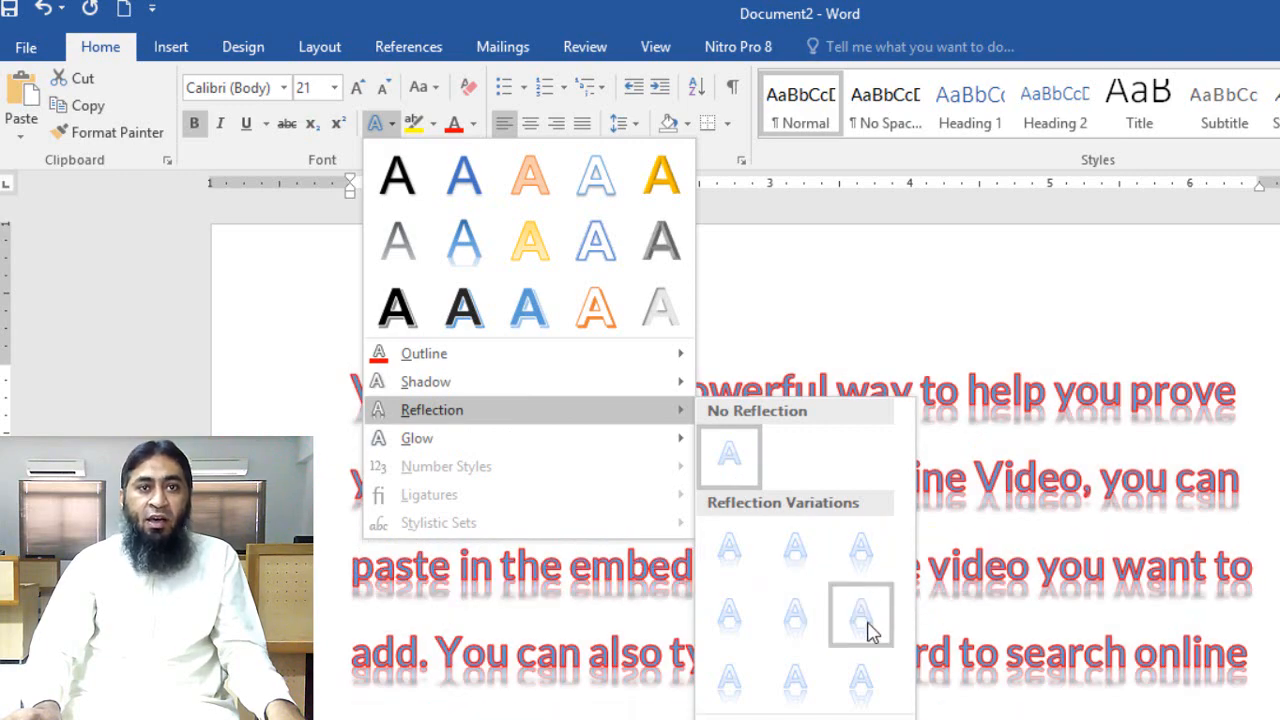
click(815, 612)
Add an orange Accent color 2 glow to the first paragraph's text
click(391, 124)
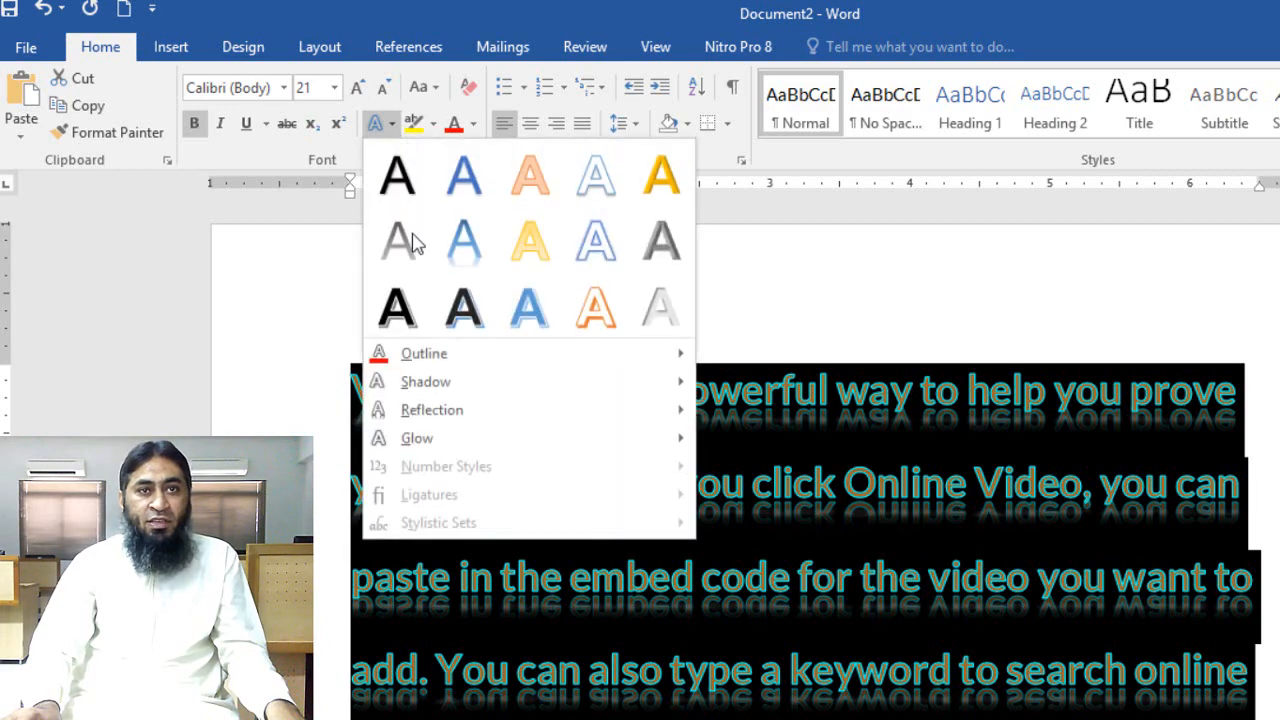
mouse_move(477, 444)
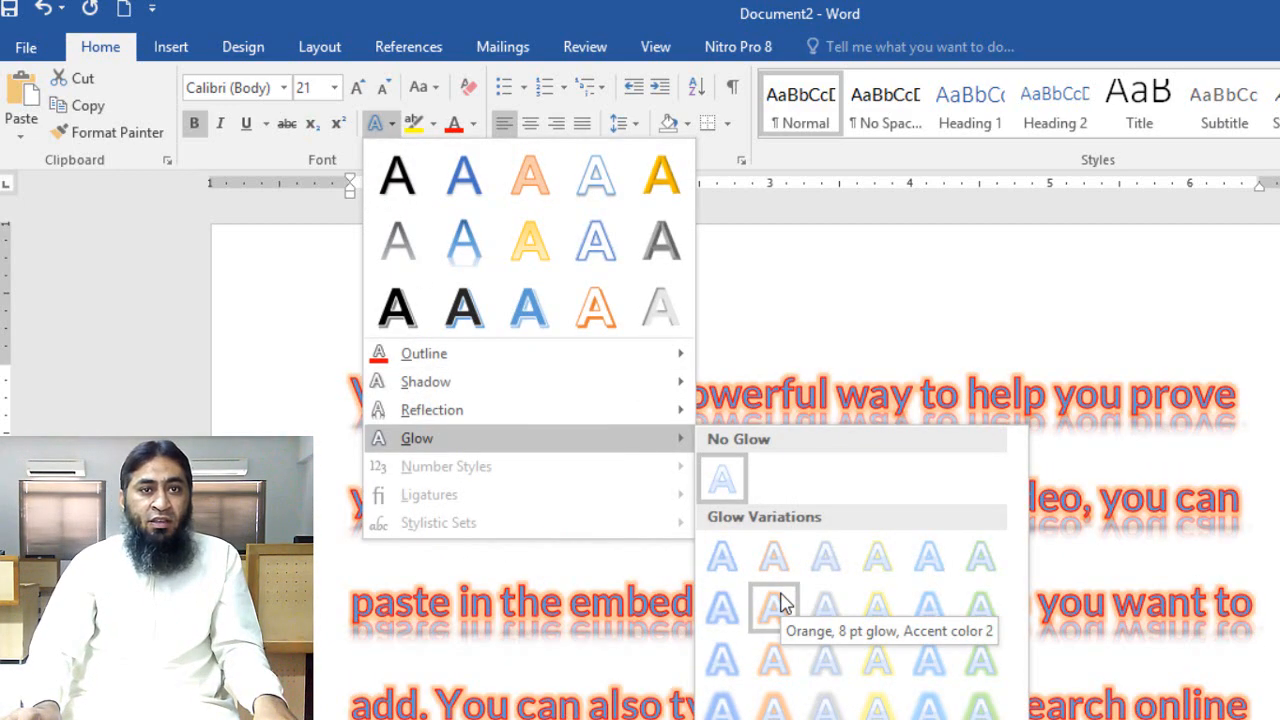
click(767, 669)
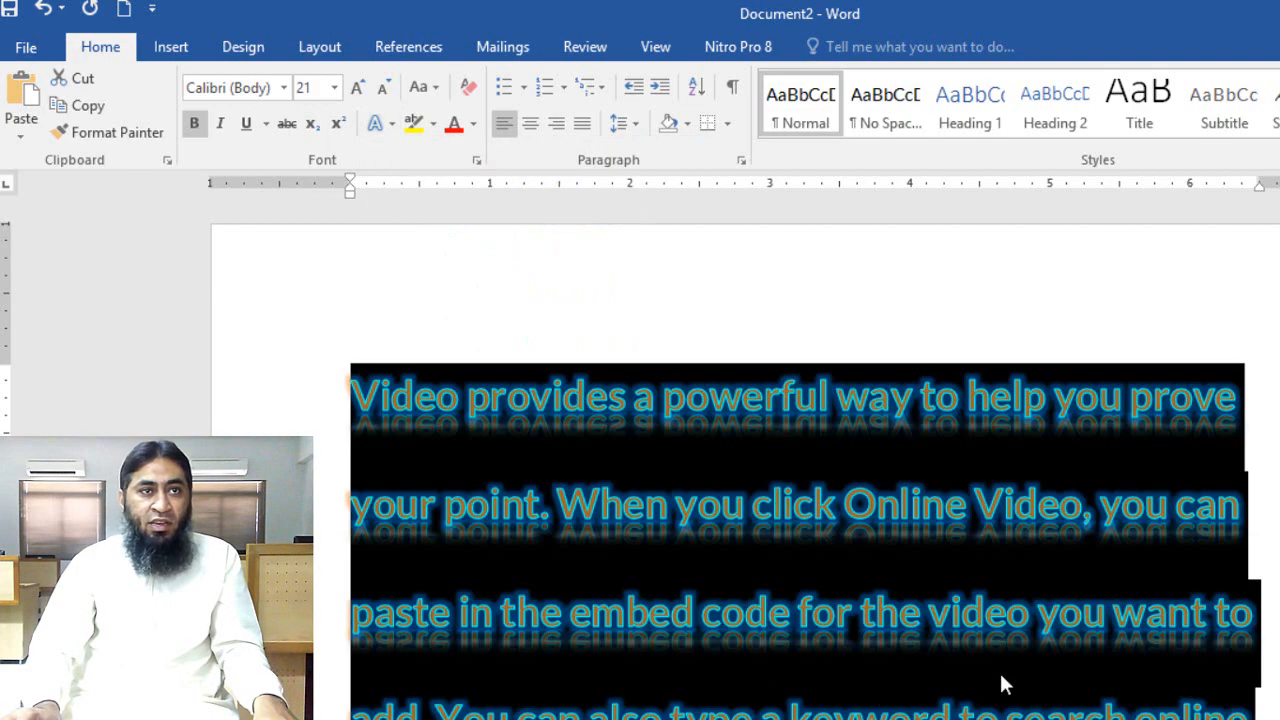
click(1262, 625)
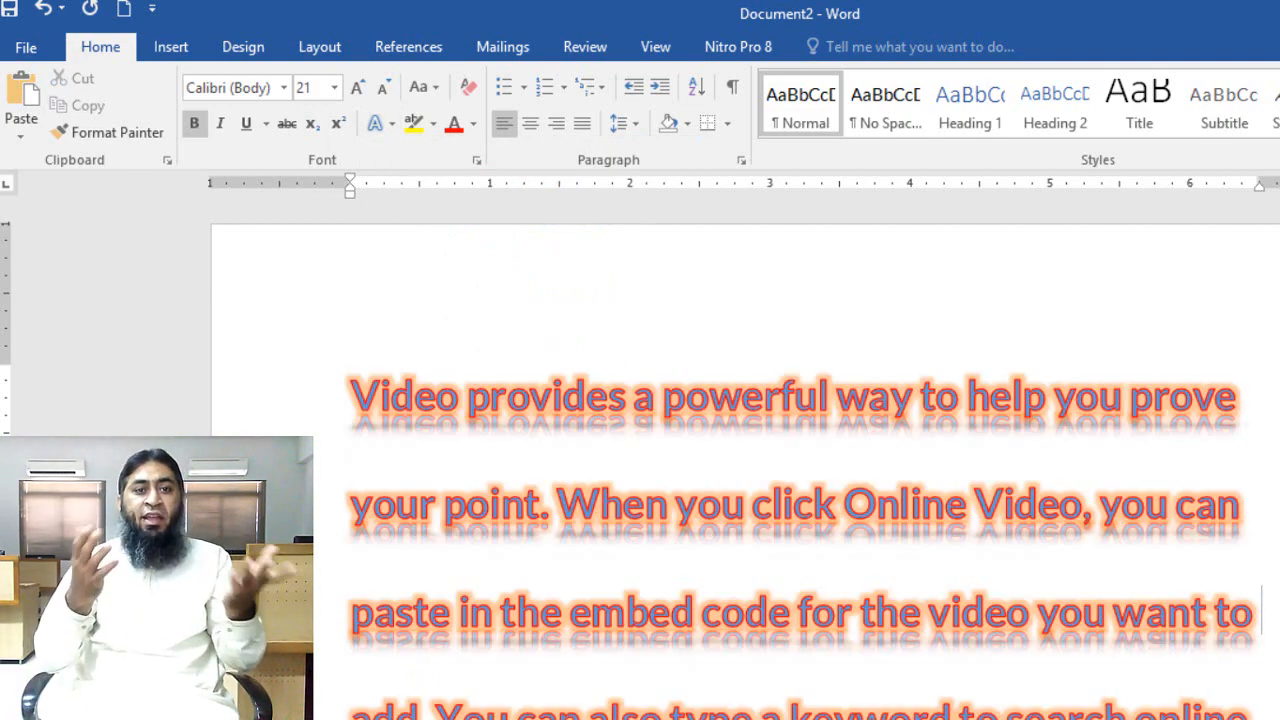